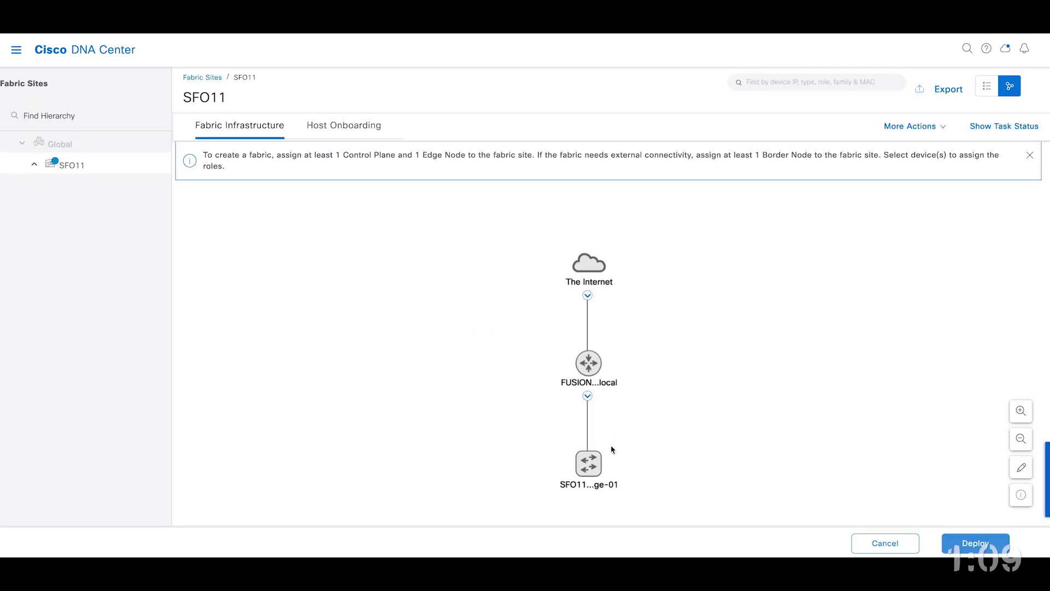
Enable the Border Node role on SFO11-C9300-Edge-01 with Layer-3 handoff and add SJC06-SDA-BGP-Transit as its transit site.
{"action": "left_click", "coordinate": [589, 464]}
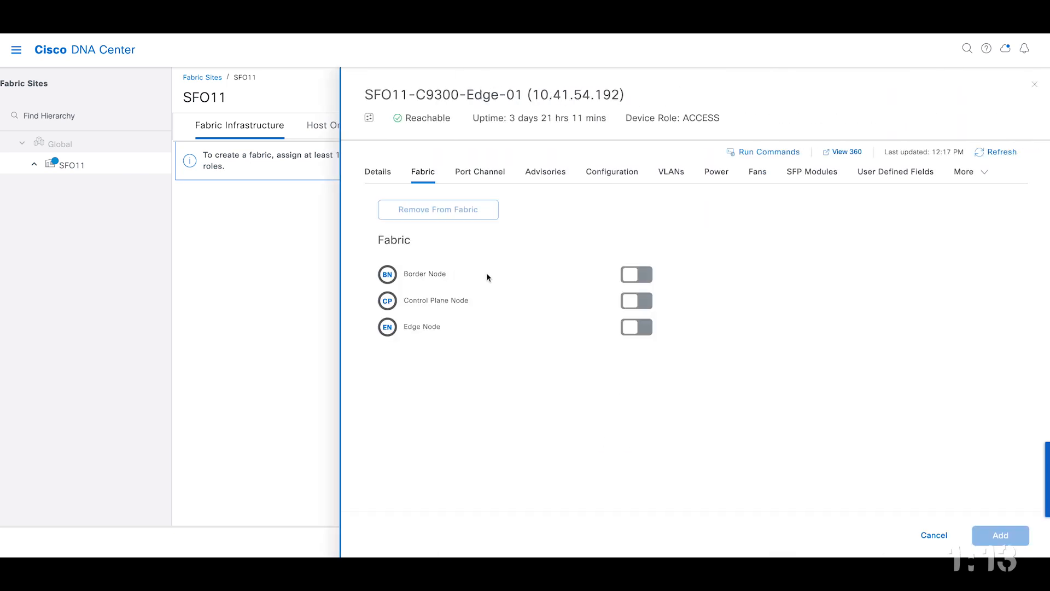
{"action": "left_click", "coordinate": [636, 276]}
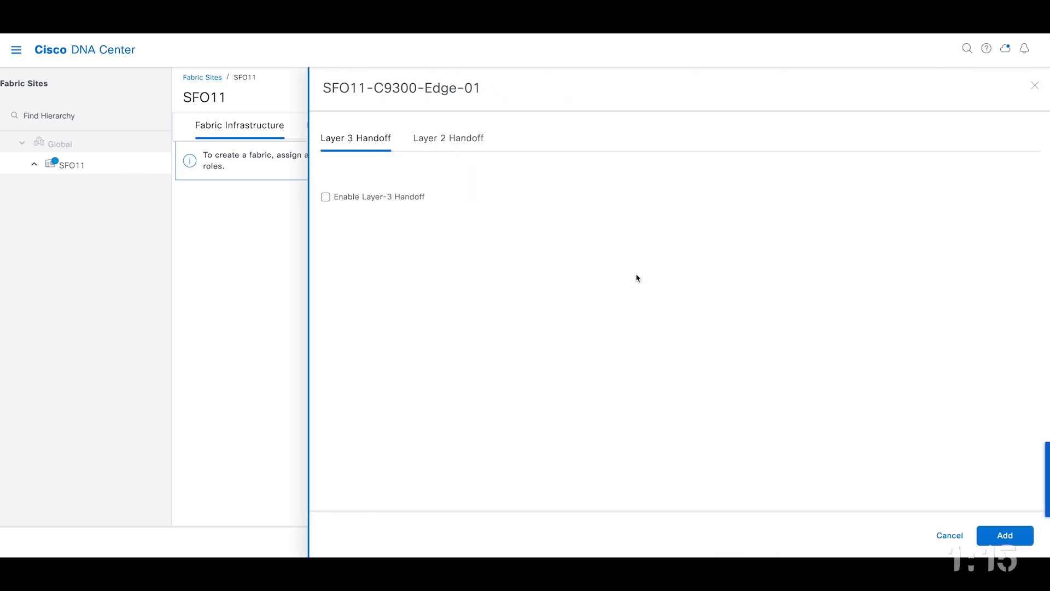
{"action": "left_click", "coordinate": [326, 197]}
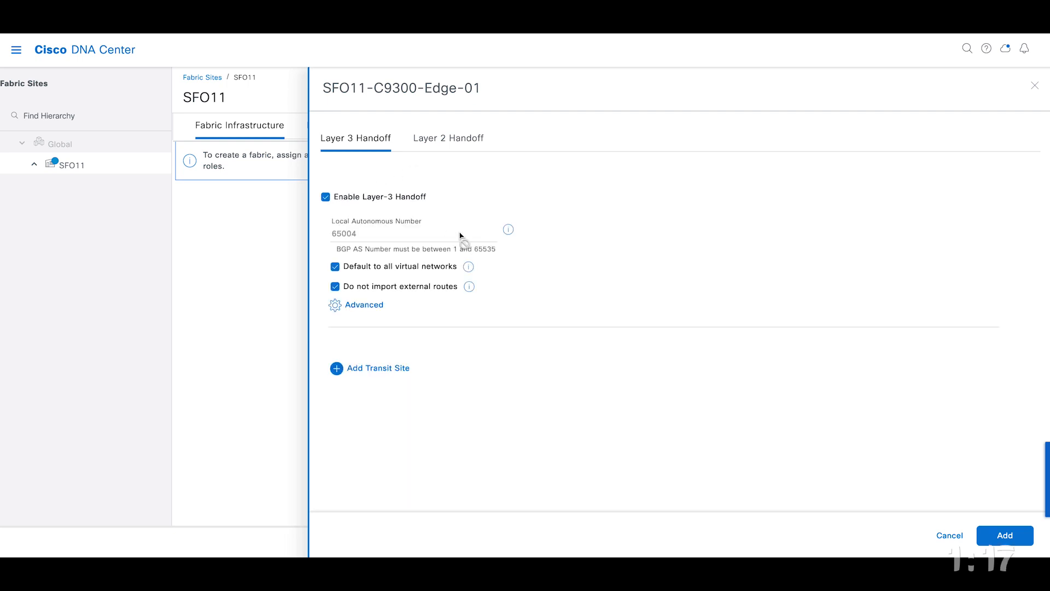
{"action": "left_click", "coordinate": [400, 369]}
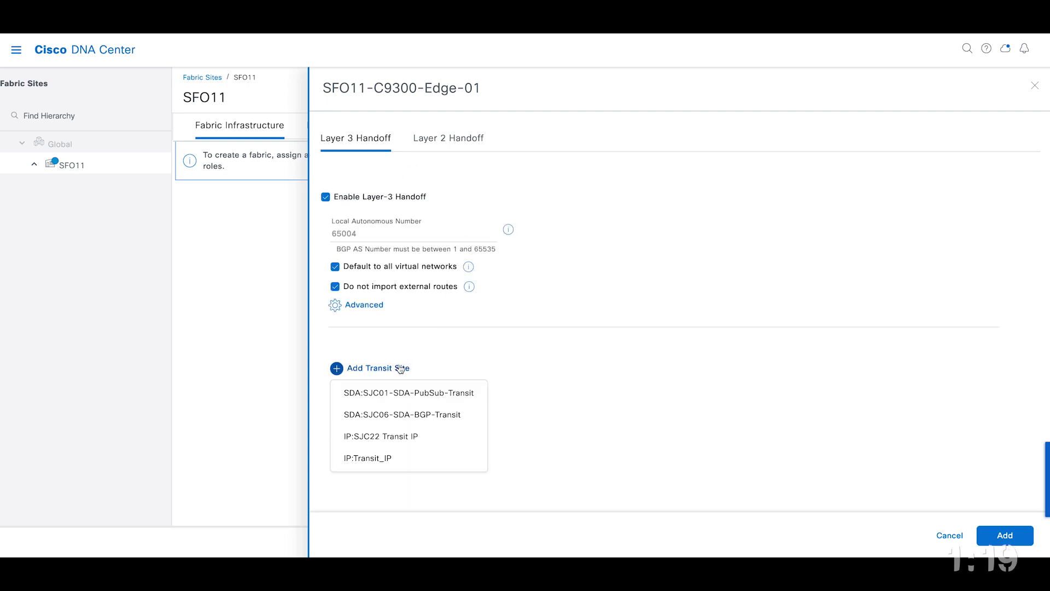
{"action": "left_click", "coordinate": [401, 415]}
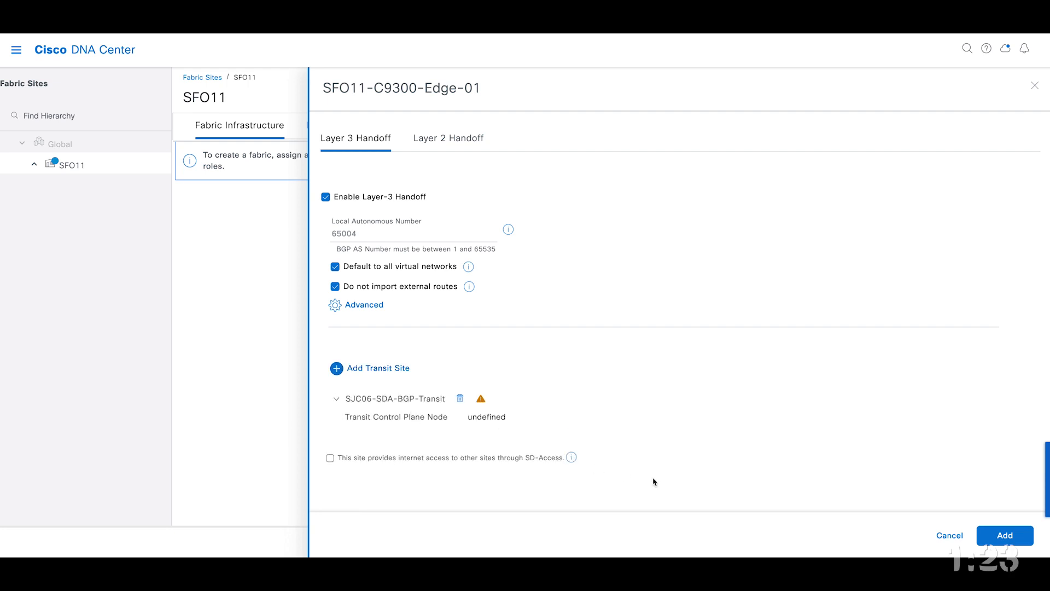
{"action": "left_click", "coordinate": [1003, 535]}
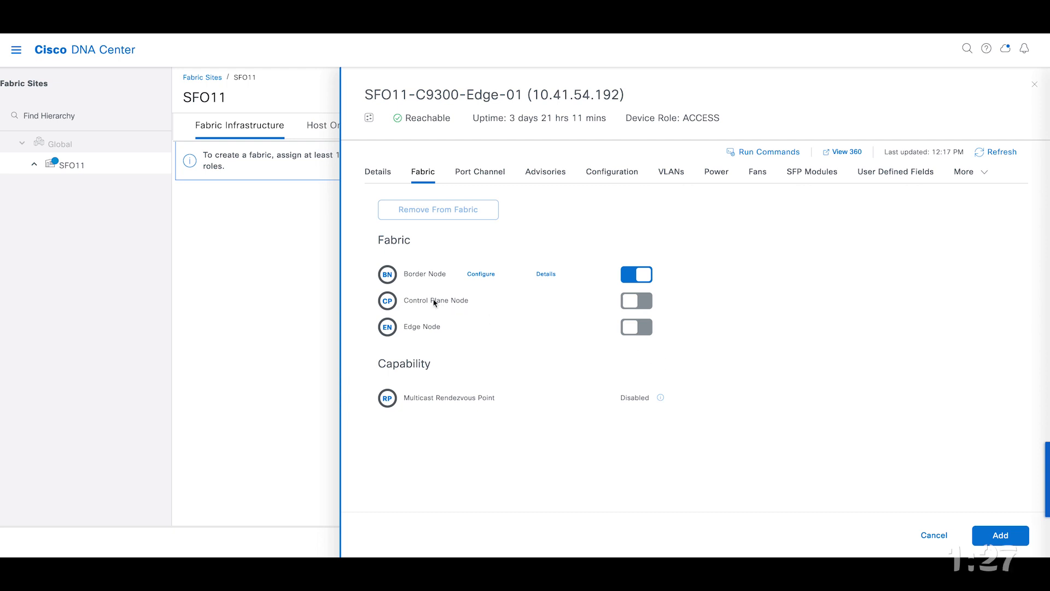
Enable the Control Plane Node role on SFO11-C9300-Edge-01 with LISP/BGP as the route distribution protocol.
{"action": "left_click", "coordinate": [632, 302]}
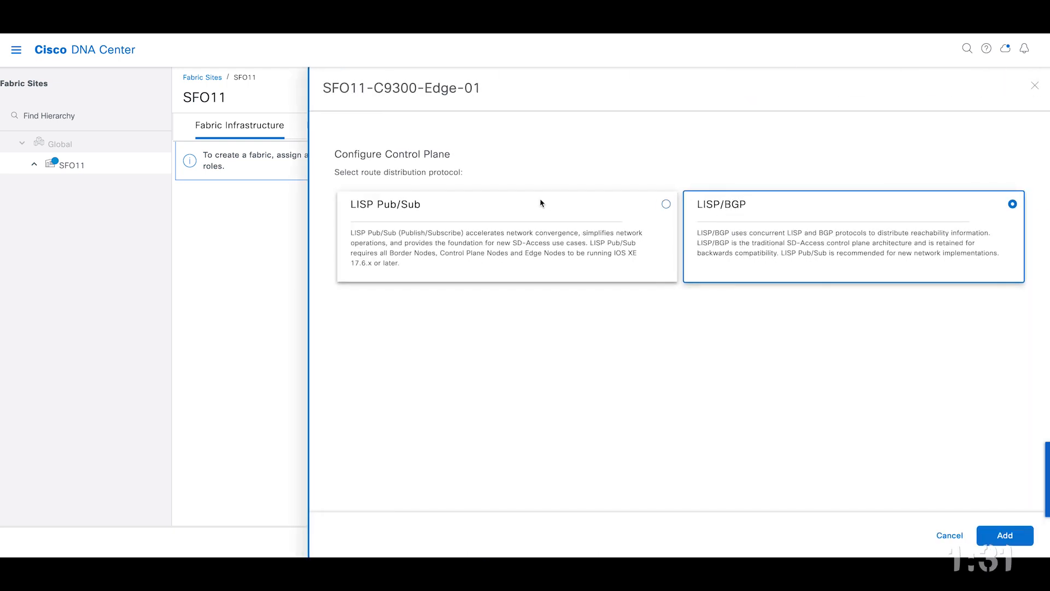
{"action": "left_click", "coordinate": [1005, 535]}
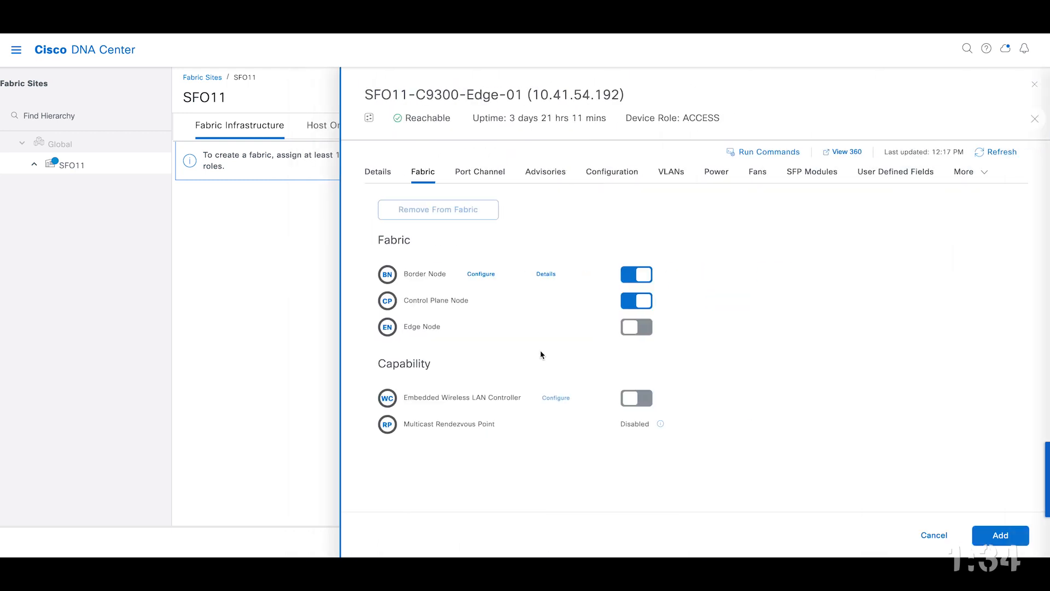
Enable the Edge Node role and Embedded Wireless LAN Controller, saving the controller setup with the default managed scope and advanced settings.
{"action": "left_click", "coordinate": [634, 329]}
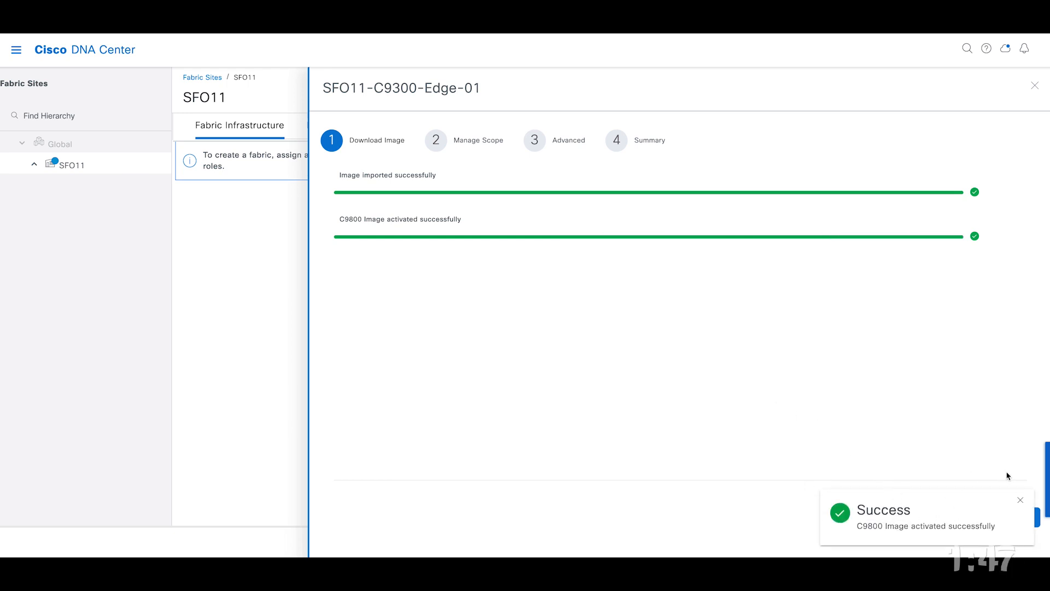
{"action": "left_click", "coordinate": [1020, 503]}
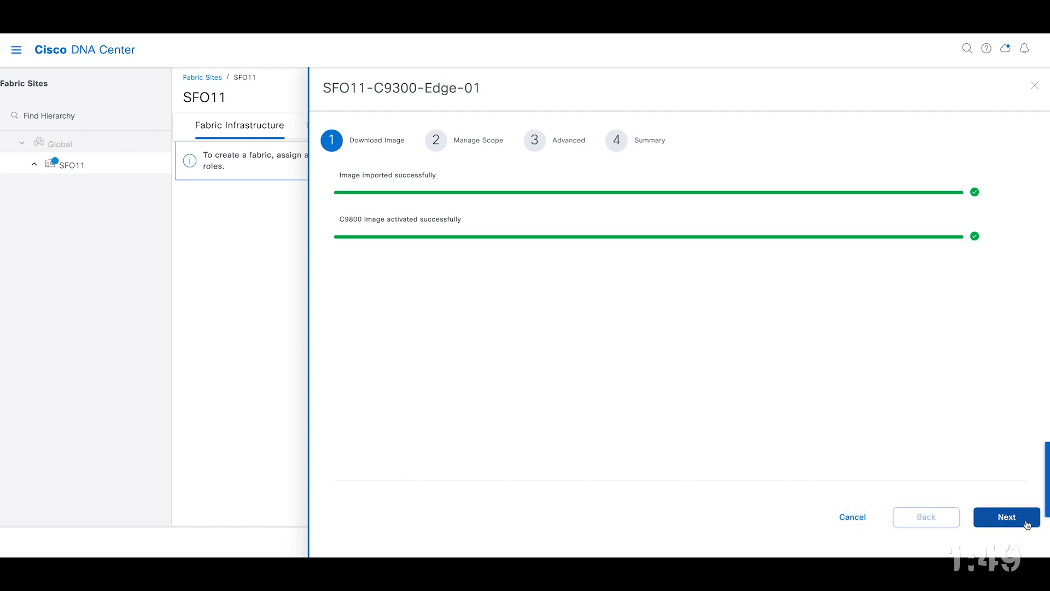
{"action": "left_click", "coordinate": [1019, 517]}
{"action": "left_click", "coordinate": [1020, 518]}
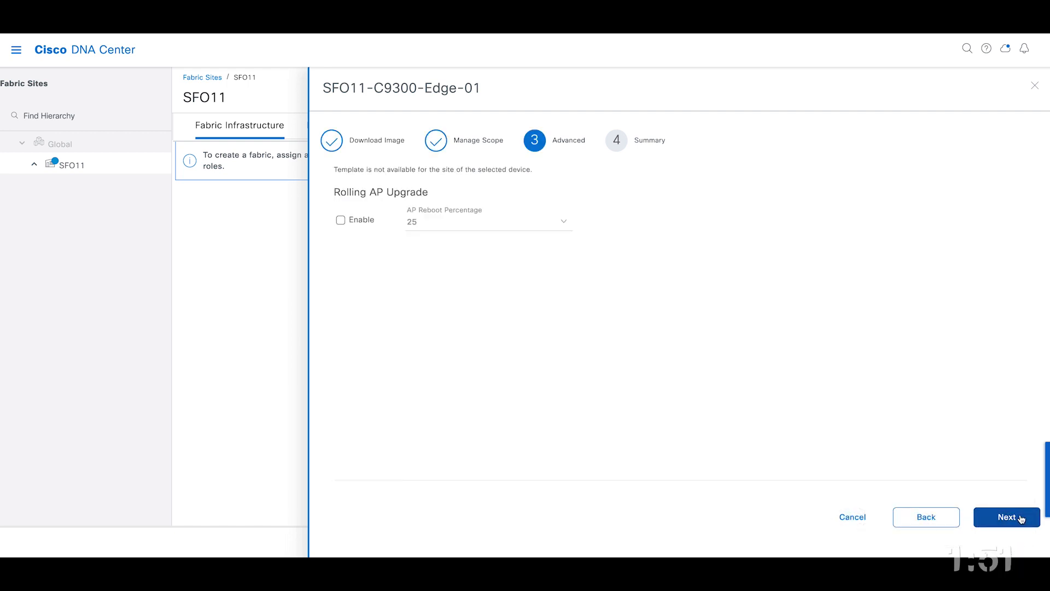
{"action": "left_click", "coordinate": [1017, 519]}
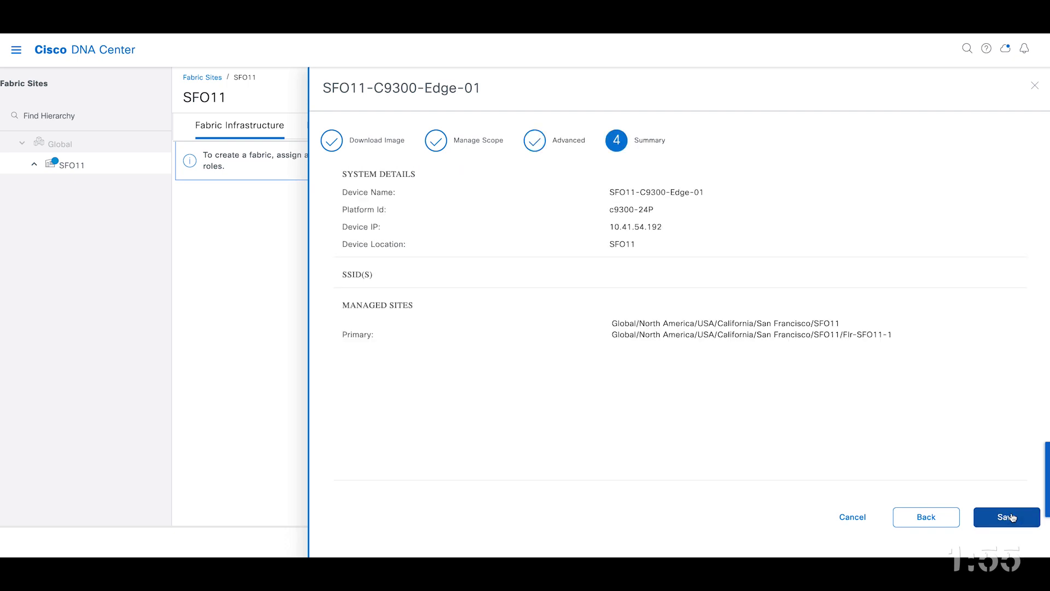
{"action": "left_click", "coordinate": [1012, 518]}
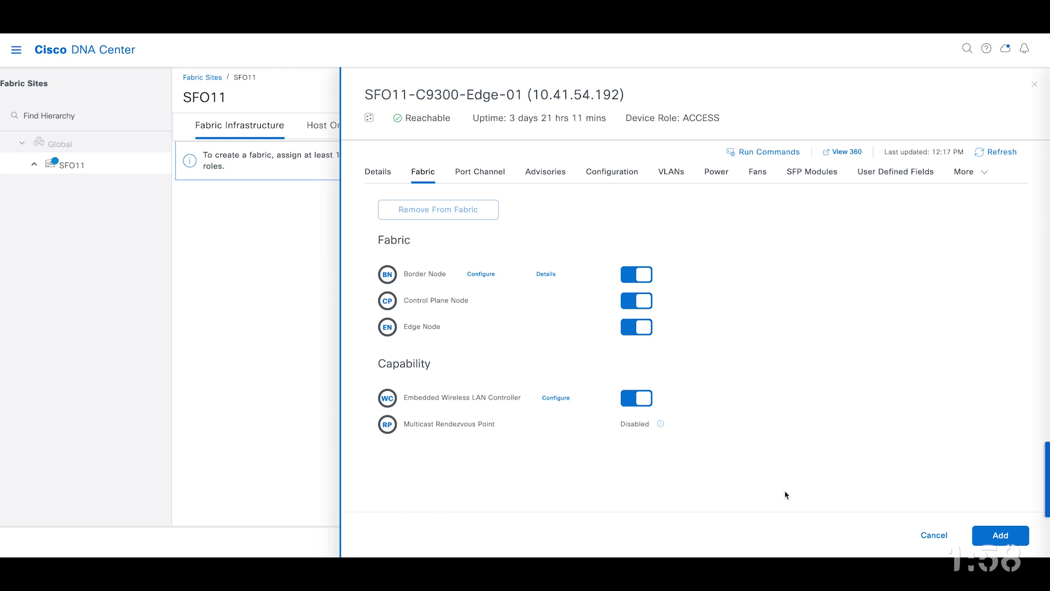
Add the configured device to the fabric and deploy the SFO11 changes immediately under the task name "Do it do it".
{"action": "left_click", "coordinate": [1000, 535]}
{"action": "left_click", "coordinate": [990, 541]}
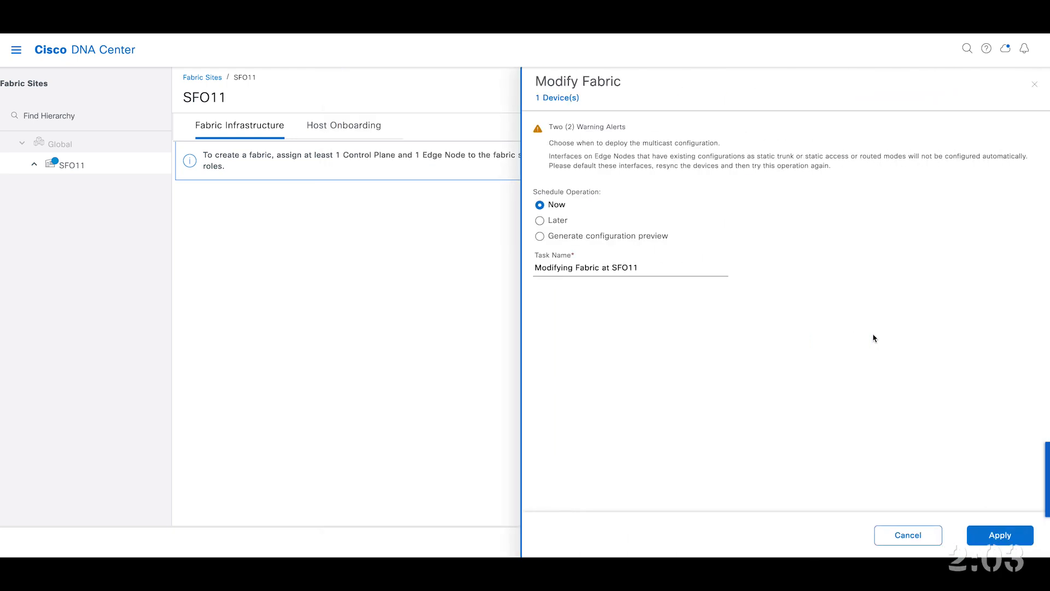
{"action": "left_click_drag", "start_coordinate": [644, 267], "coordinate": [529, 268]}
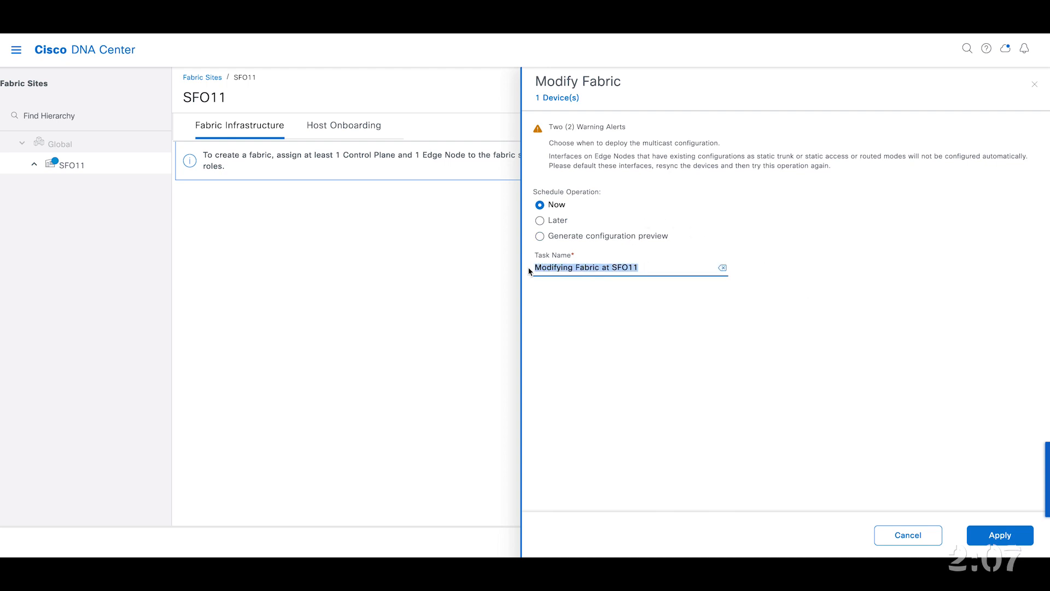
{"action": "type", "text": "Do it do "}
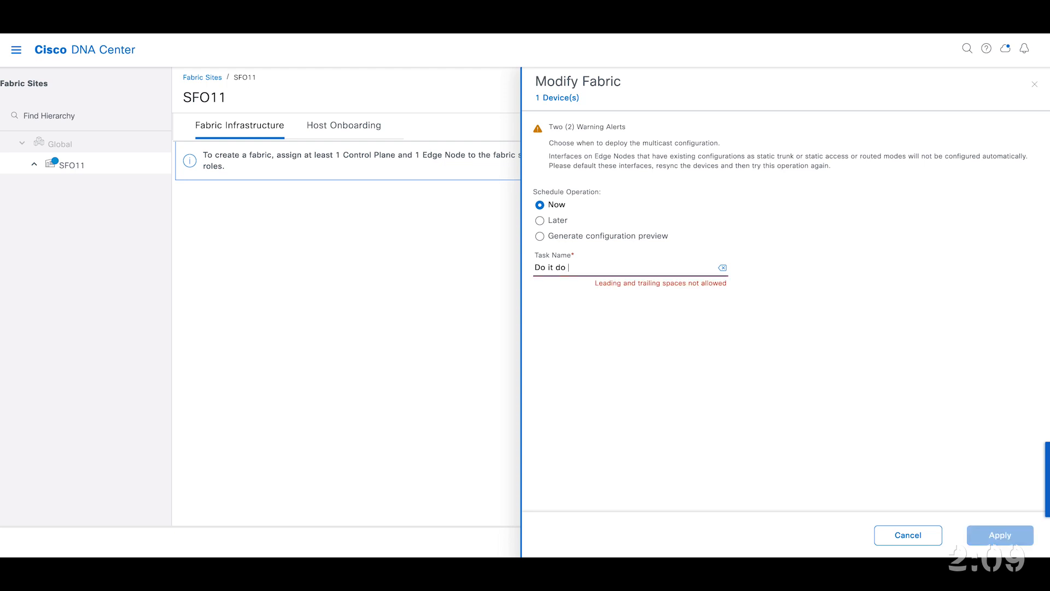
{"action": "type", "text": "it"}
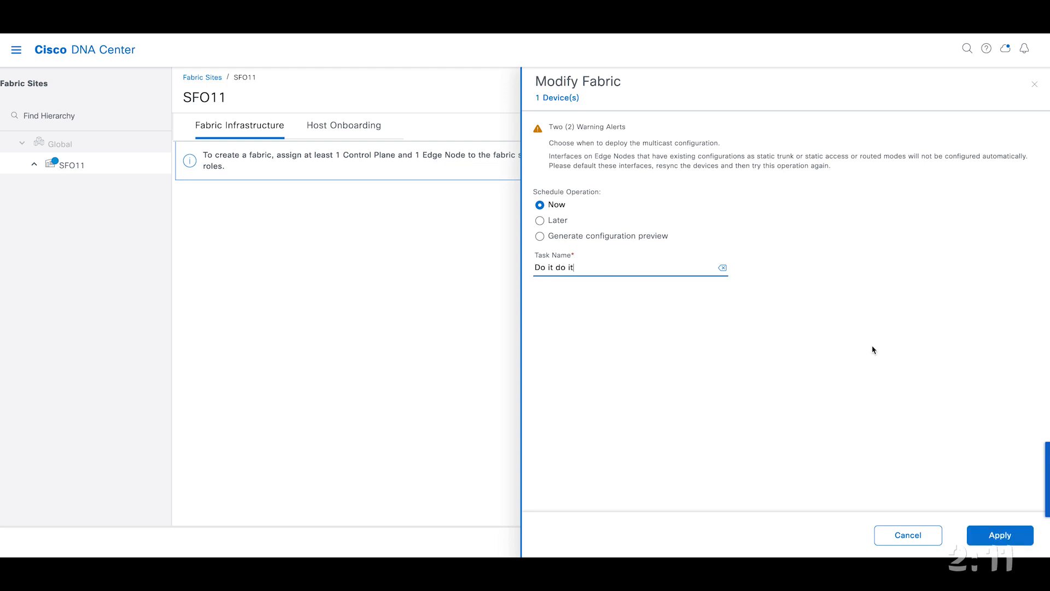
{"action": "left_click", "coordinate": [1004, 535]}
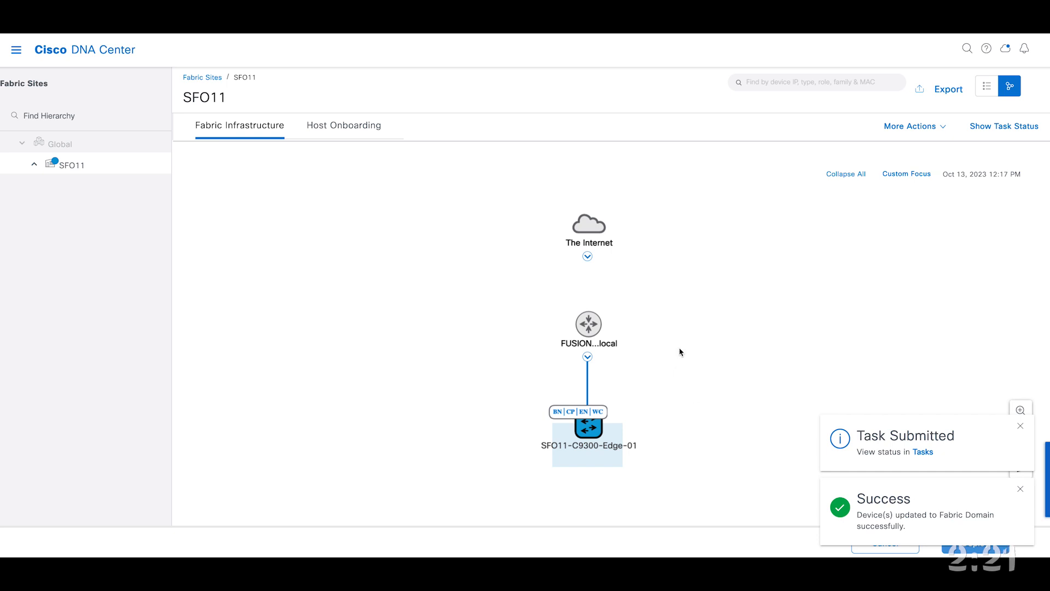
{"action": "scroll", "coordinate": [680, 352], "scroll_direction": "down", "scroll_amount": 2}
{"action": "scroll", "coordinate": [681, 352], "scroll_direction": "up", "scroll_amount": 3}
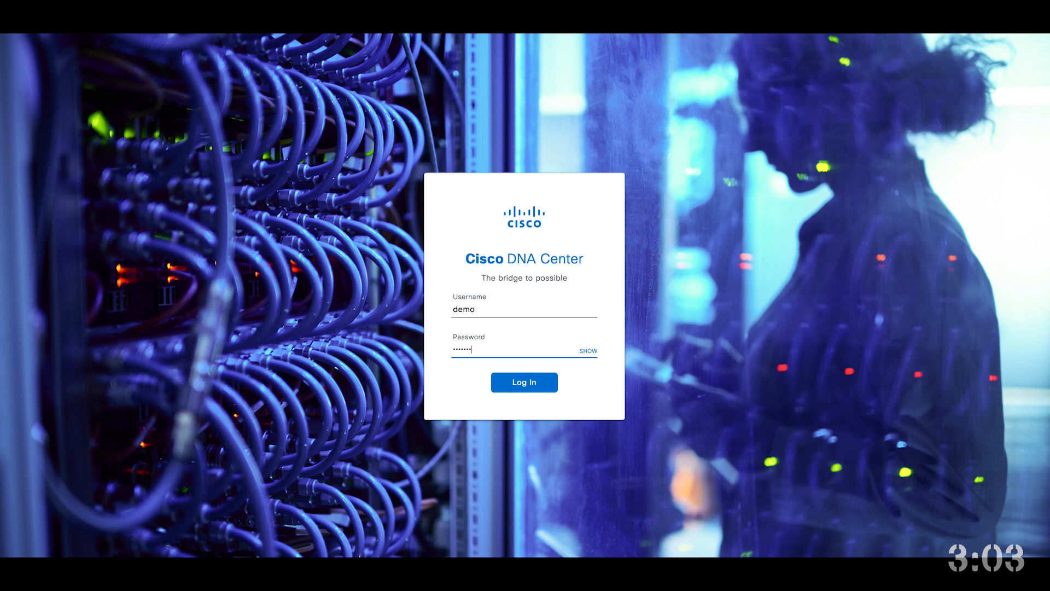
Enter the account password and log in as the demo user.
{"action": "type", "text": "*"}
{"action": "key", "text": "Return"}
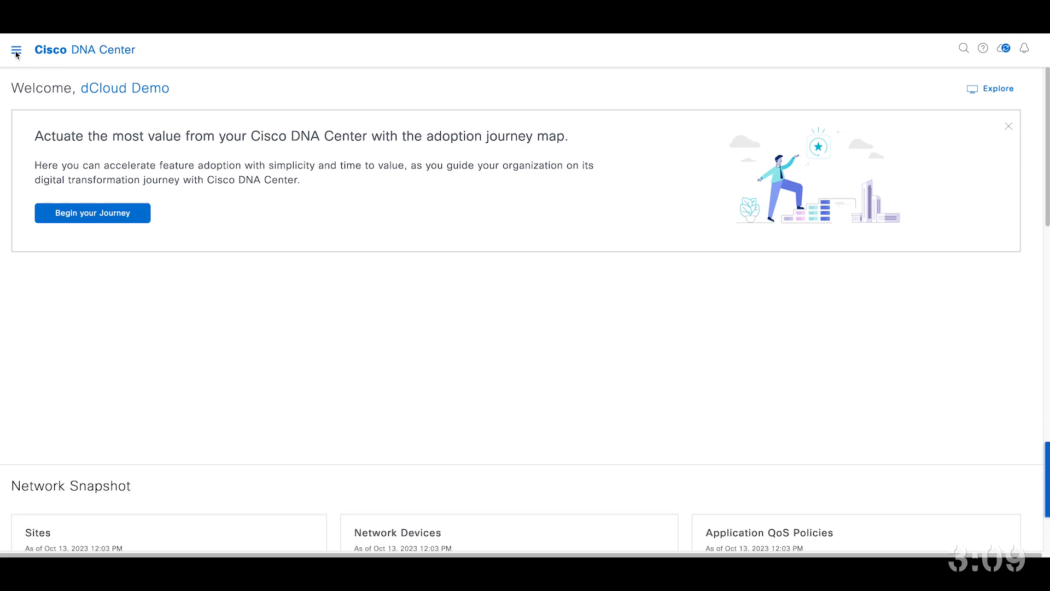
Open the SFO11 fabric site from the SD-Access fabric sites list, dismissing the landing page introduction.
{"action": "left_click", "coordinate": [16, 53]}
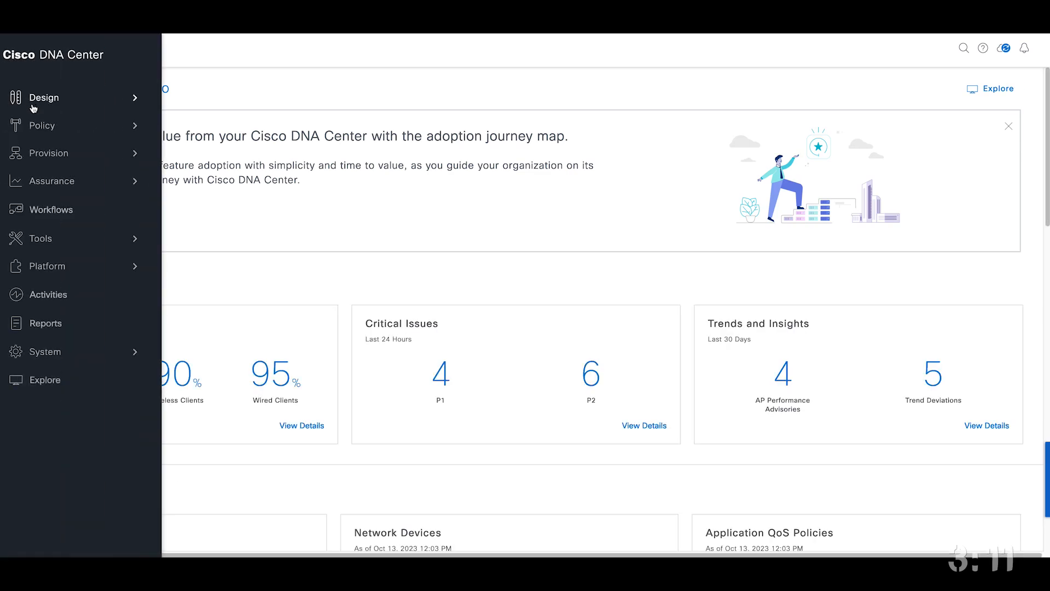
{"action": "left_click", "coordinate": [50, 154]}
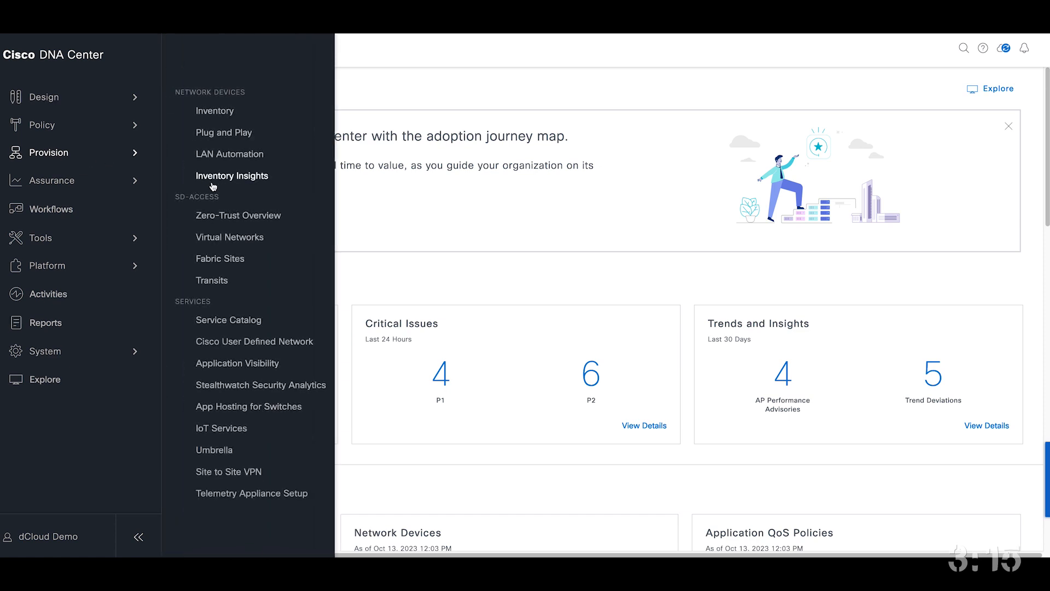
{"action": "left_click", "coordinate": [225, 262]}
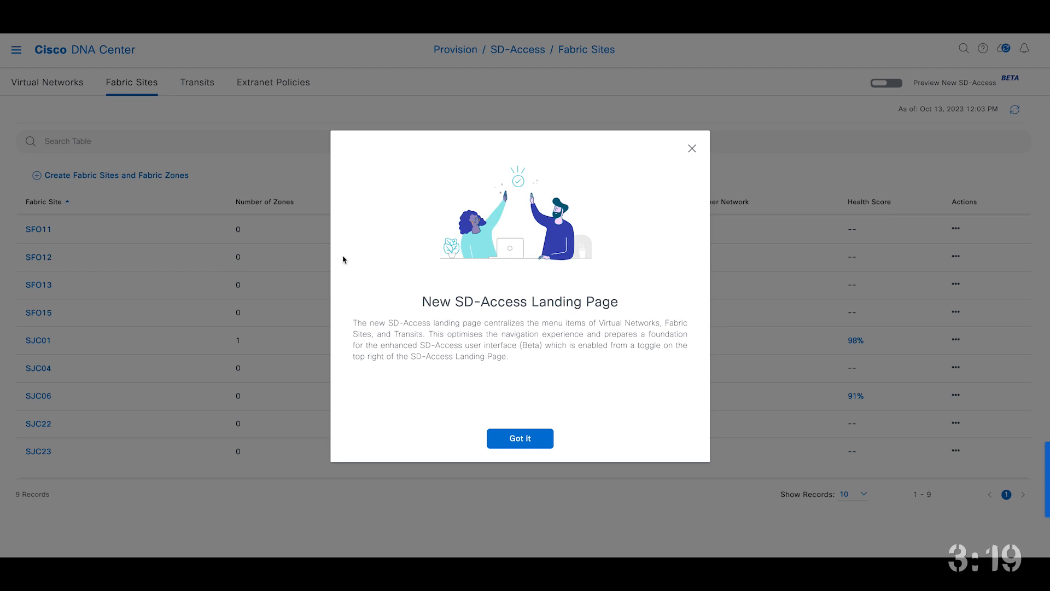
{"action": "left_click", "coordinate": [547, 441]}
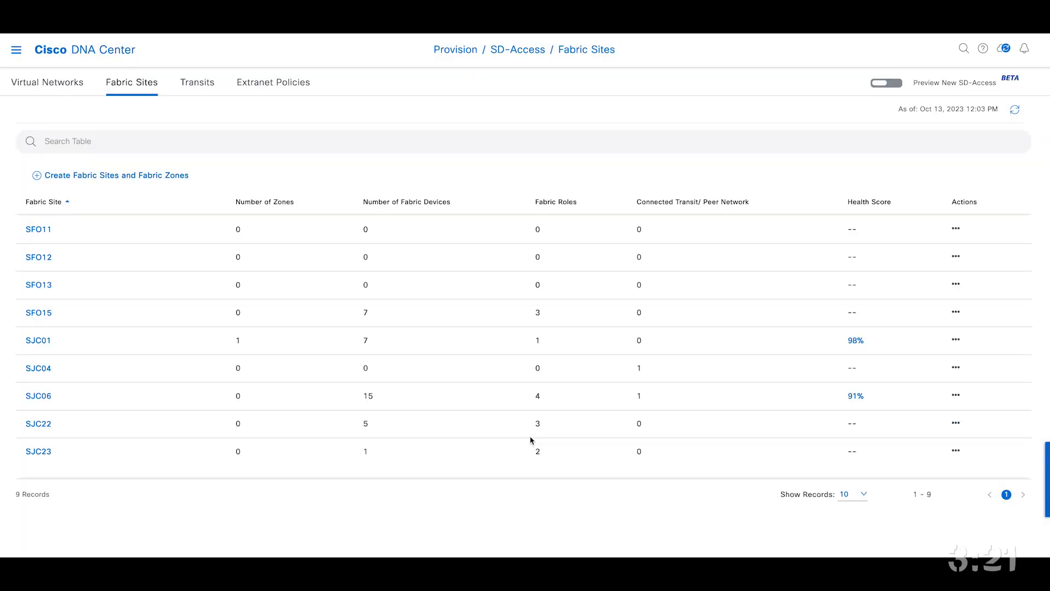
{"action": "left_click", "coordinate": [39, 231]}
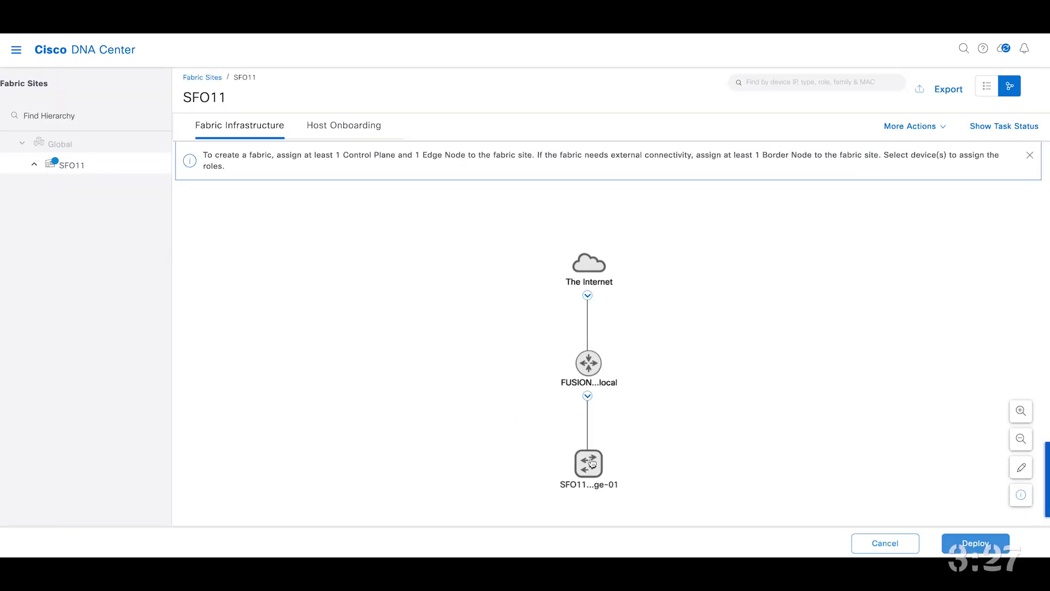
Enable the Border Node role on SFO11-C9300-Edge-01 with Layer-3 handoff and add SJC01-SDA-PubSub-Transit as its transit site.
{"action": "left_click", "coordinate": [591, 462]}
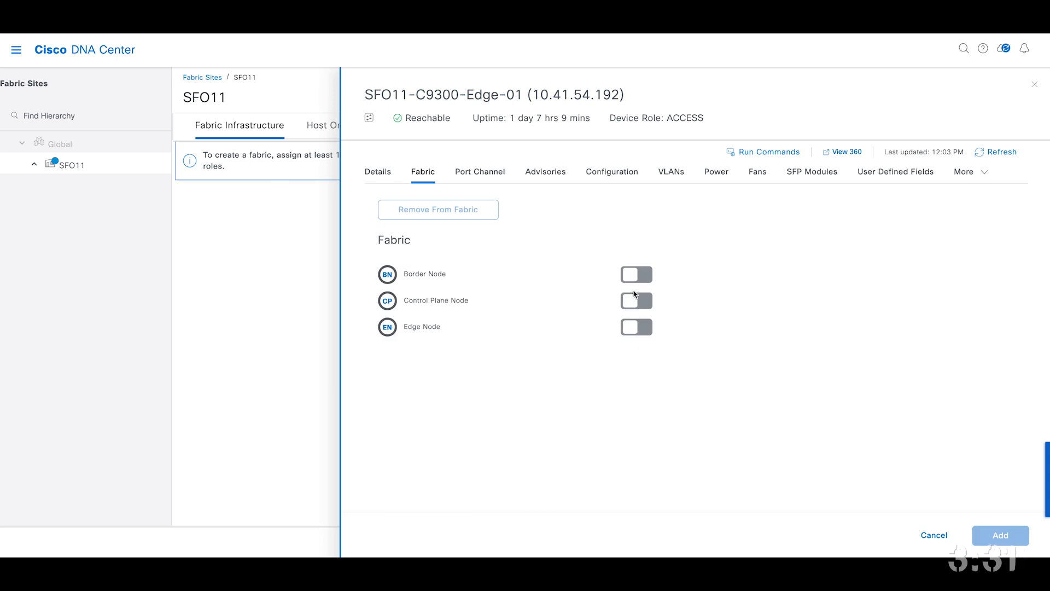
{"action": "key", "text": "Escape"}
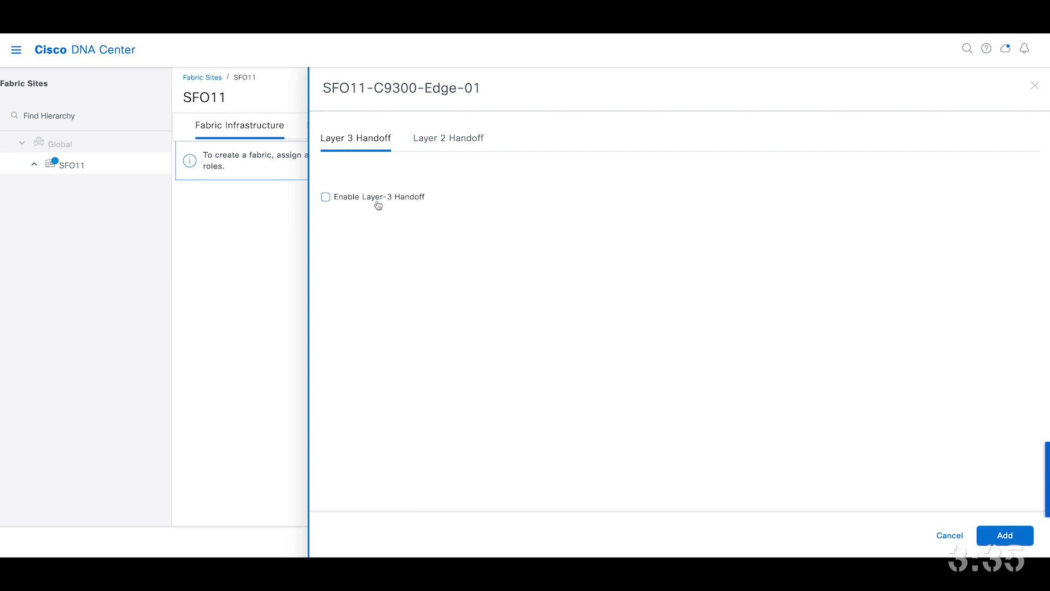
{"action": "left_click", "coordinate": [341, 201]}
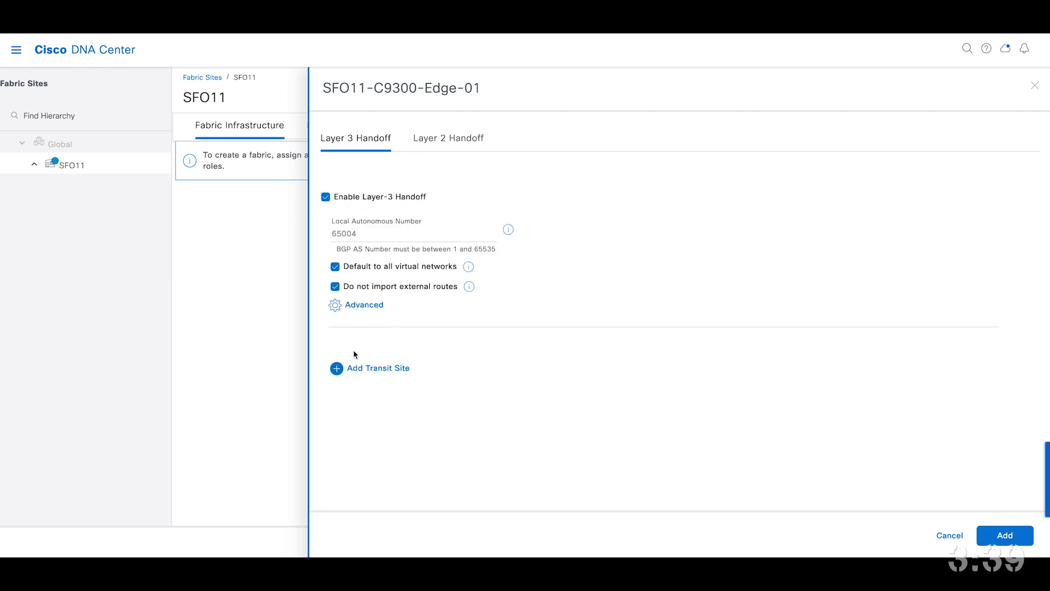
{"action": "left_click", "coordinate": [337, 369]}
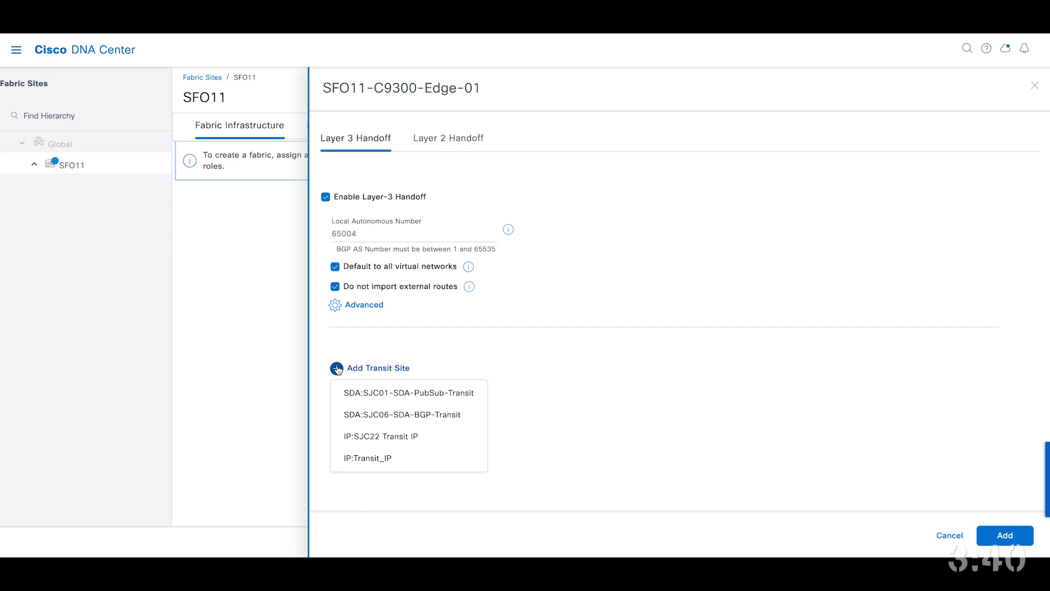
{"action": "left_click", "coordinate": [371, 392]}
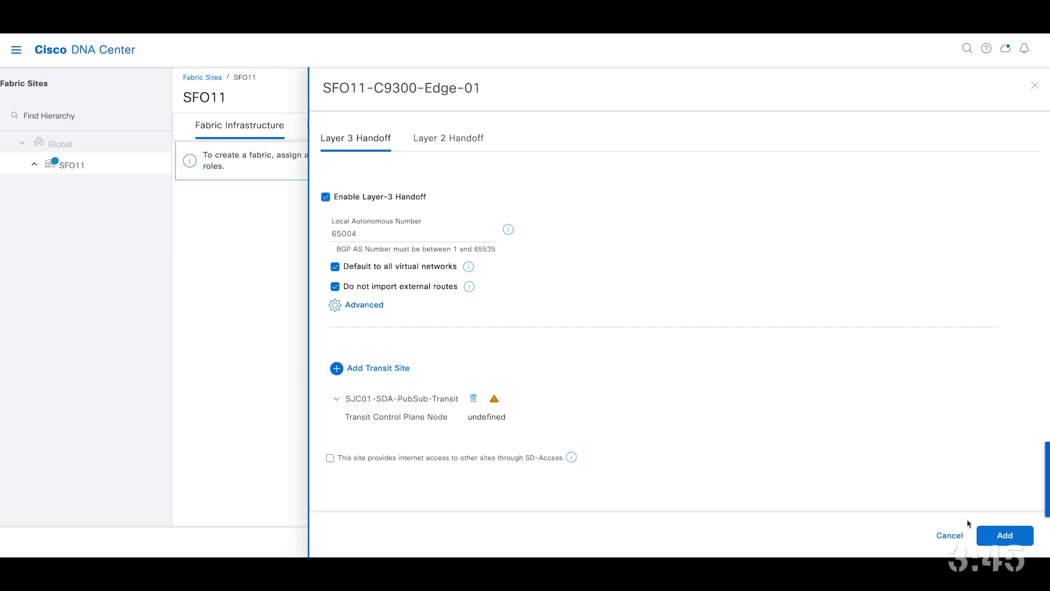
{"action": "left_click", "coordinate": [999, 536]}
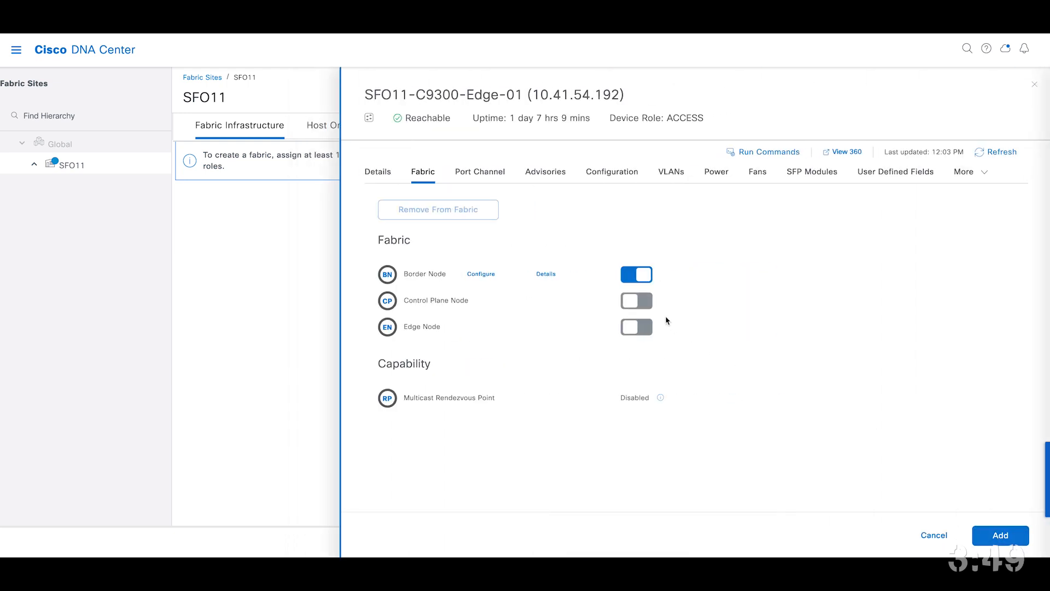
Enable the Control Plane Node role on SFO11-C9300-Edge-01 with LISP Pub/Sub as the route distribution protocol.
{"action": "left_click", "coordinate": [635, 302]}
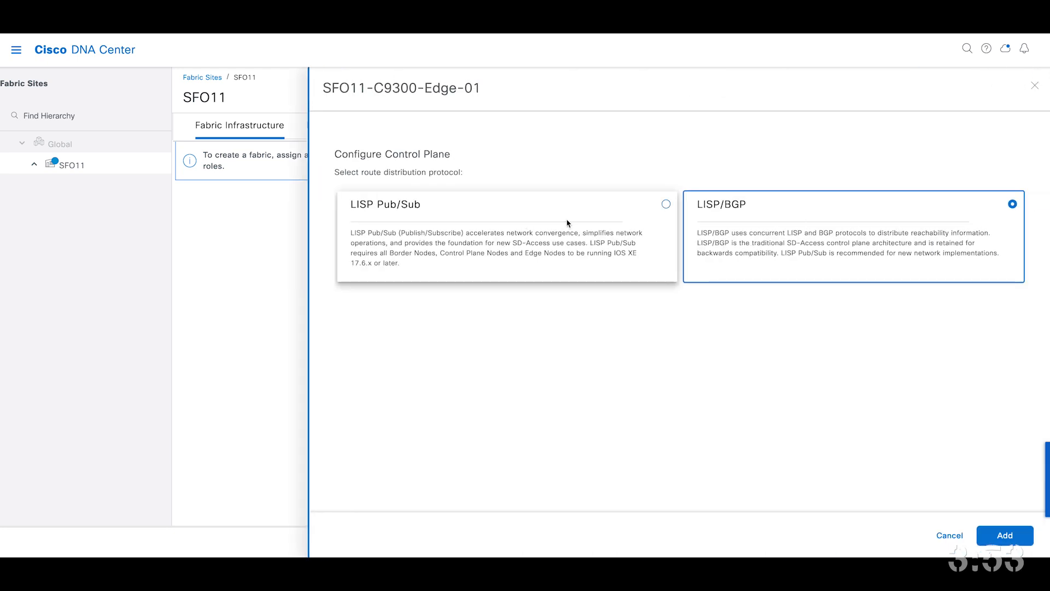
{"action": "left_click", "coordinate": [665, 204]}
{"action": "left_click", "coordinate": [996, 535]}
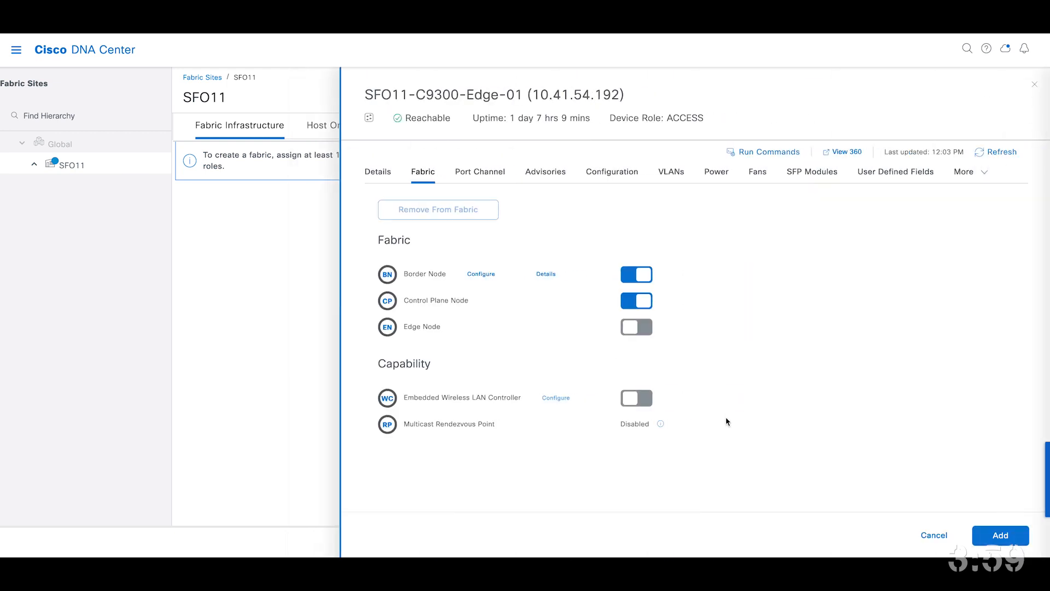
Enable the Edge Node and Embedded Wireless LAN Controller roles, keeping SFO11 and Flr-SFO11-1 as primary managed sites and rolling AP upgrade off.
{"action": "left_click", "coordinate": [631, 328]}
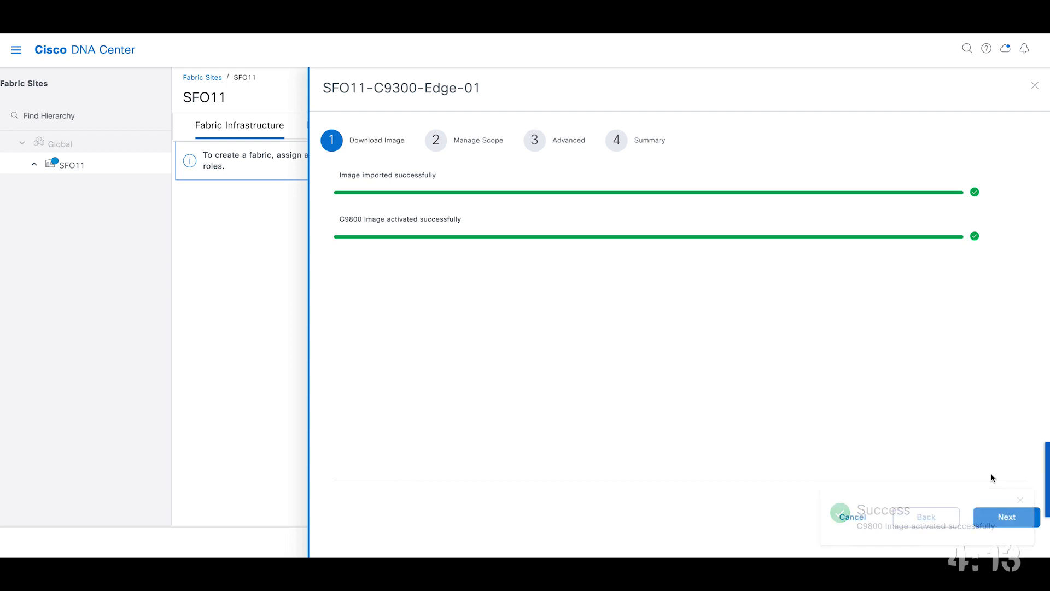
{"action": "left_click", "coordinate": [1005, 518]}
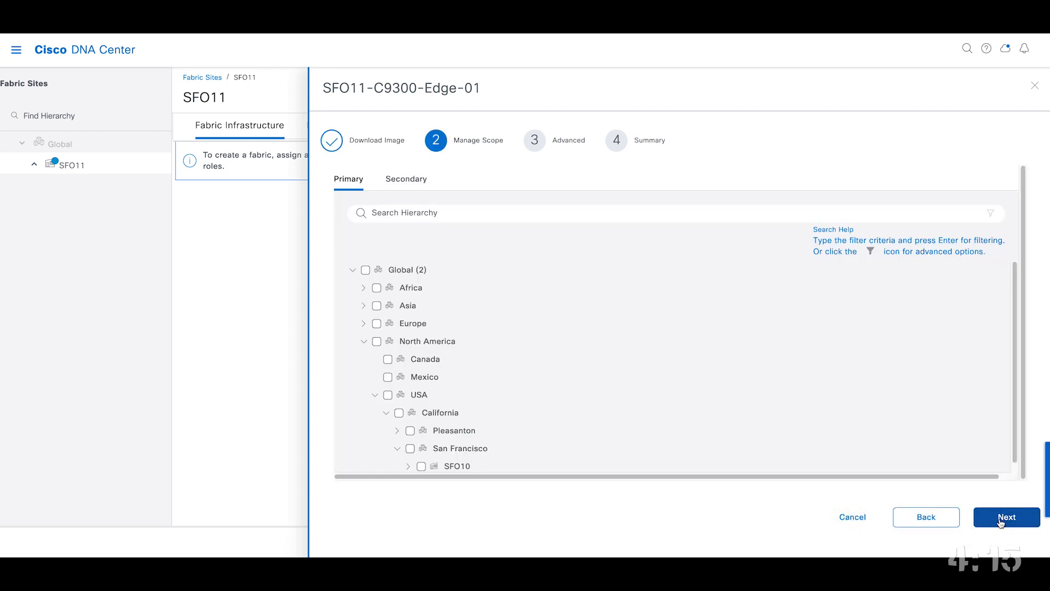
{"action": "left_click", "coordinate": [1006, 518]}
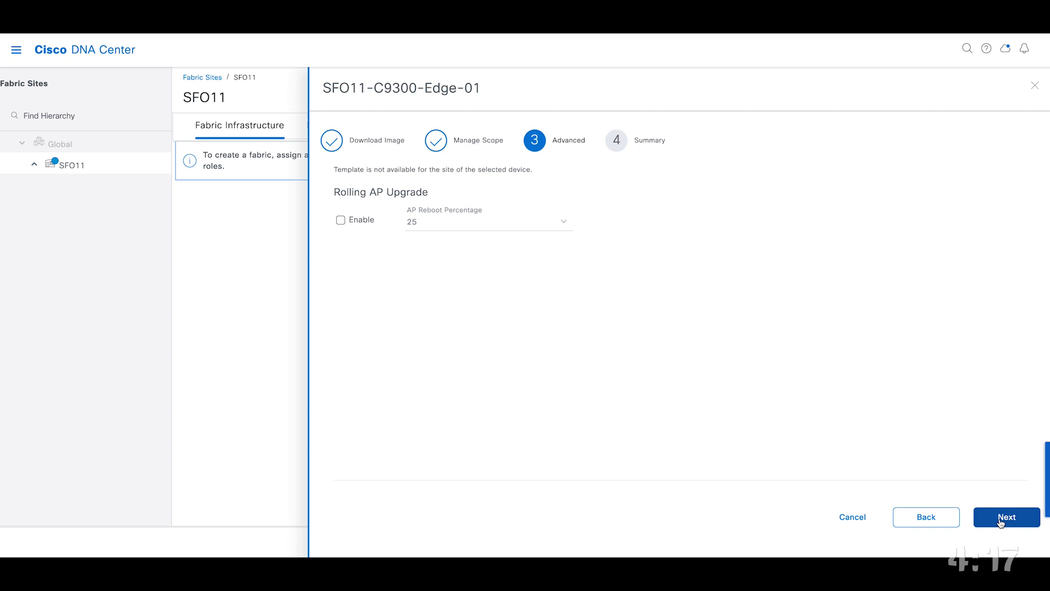
{"action": "left_click", "coordinate": [1000, 523]}
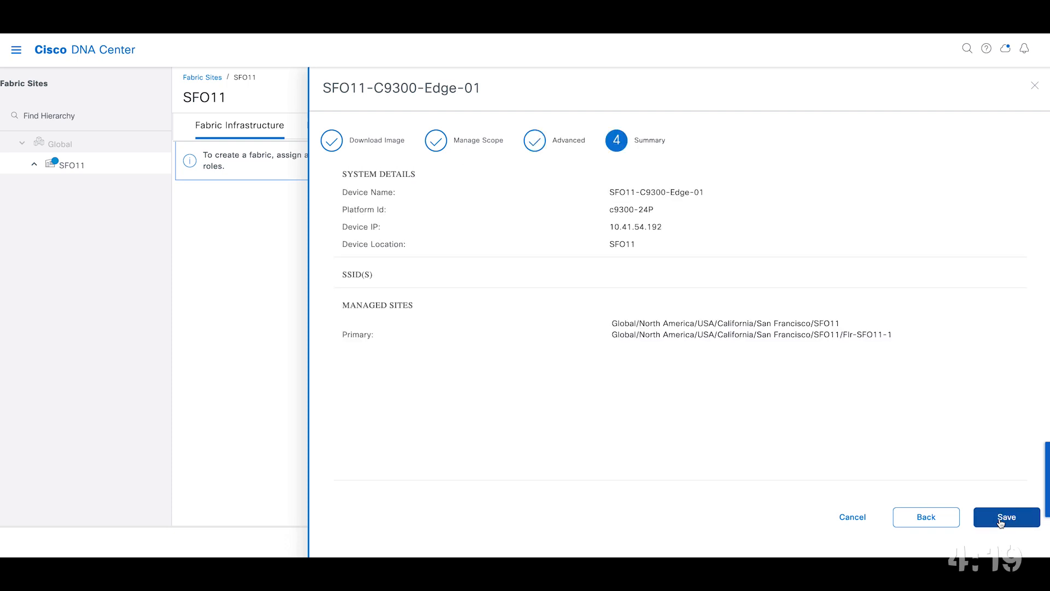
{"action": "left_click", "coordinate": [1001, 523]}
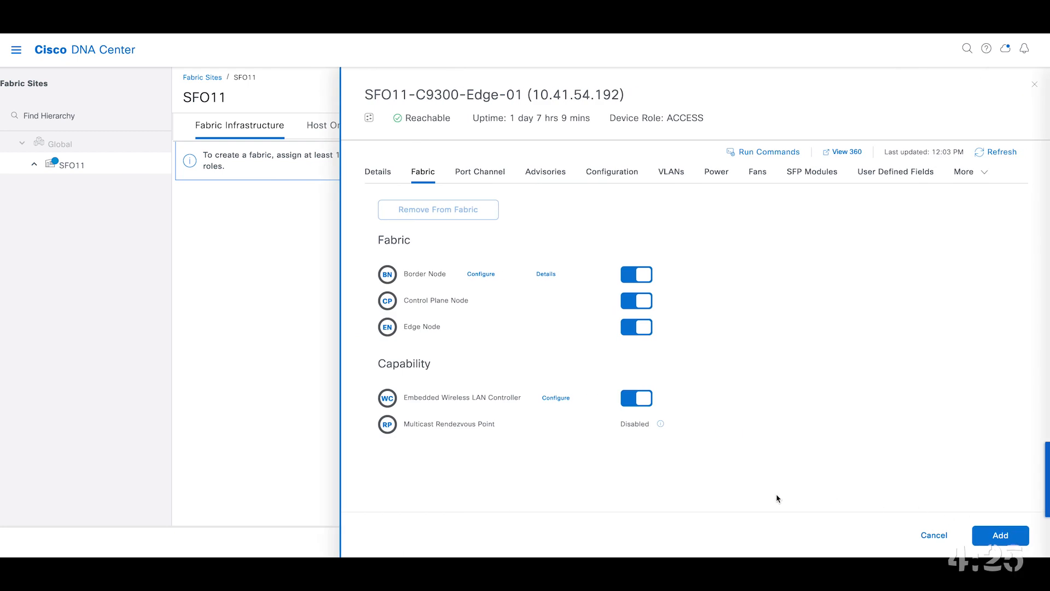
Add the assigned roles to SFO11-C9300-Edge-01 and deploy the SFO11 fabric modification now.
{"action": "left_click", "coordinate": [995, 534]}
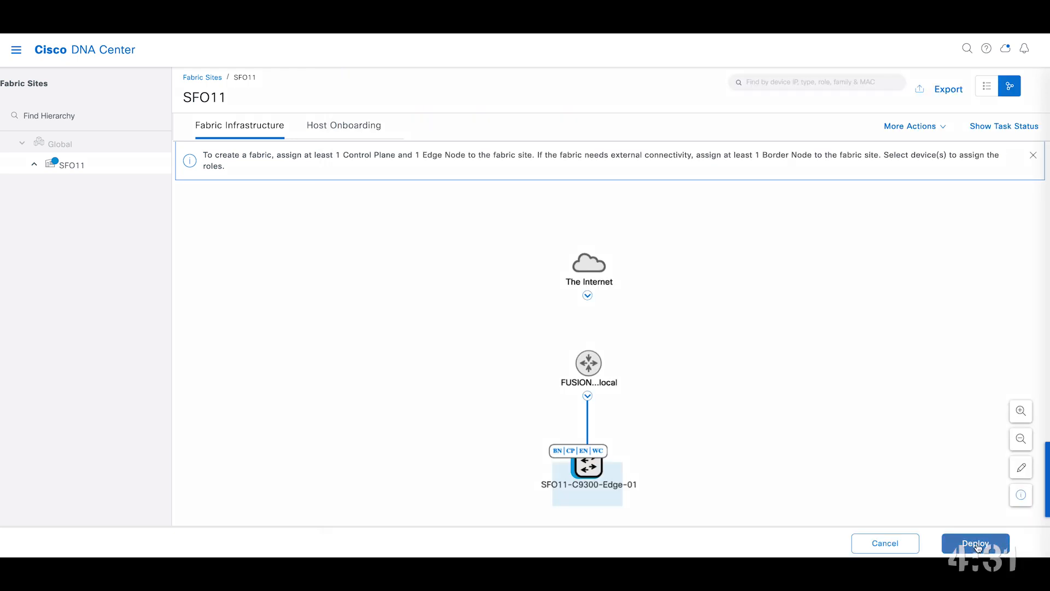
{"action": "left_click", "coordinate": [976, 545]}
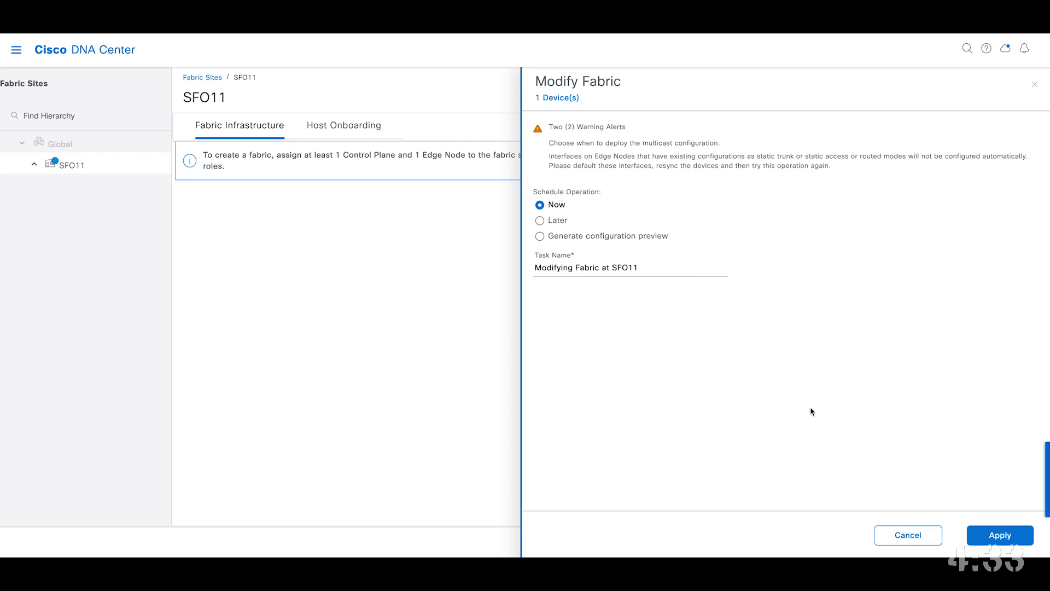
{"action": "left_click", "coordinate": [994, 536]}
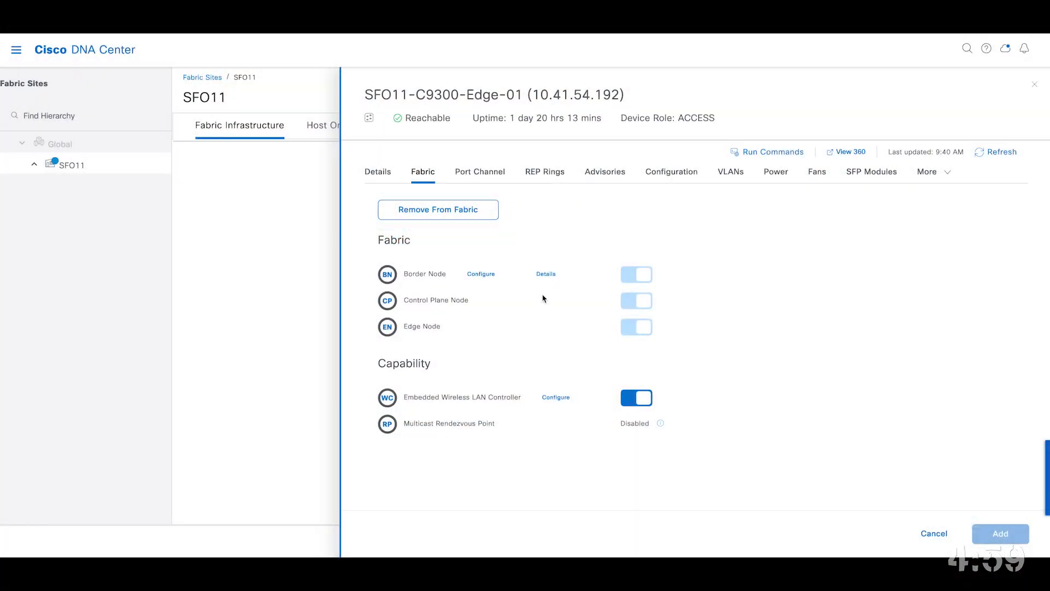
View the stored configuration of SFO11-C9300-Edge-01 back to its interface section and check which other device views are offered.
{"action": "left_click", "coordinate": [672, 171]}
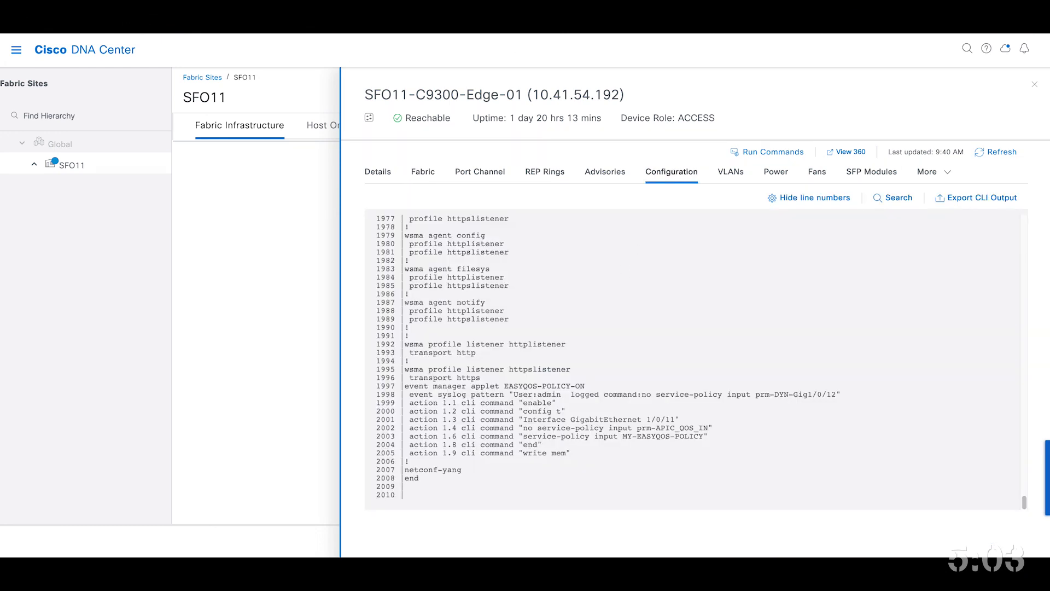
{"action": "left_click_drag", "start_coordinate": [1023, 501], "coordinate": [1028, 328]}
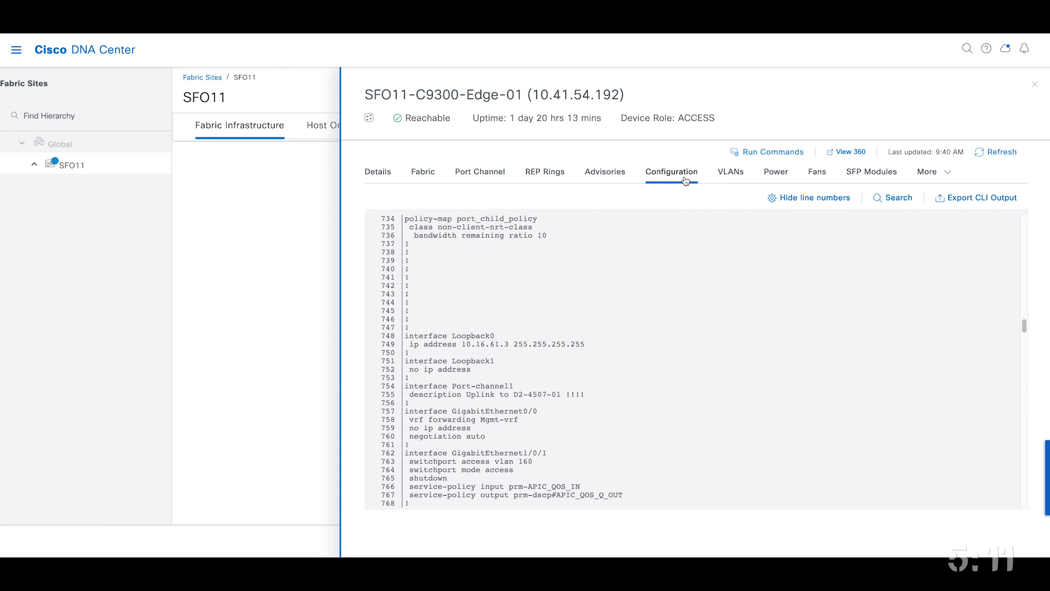
{"action": "left_click", "coordinate": [939, 173]}
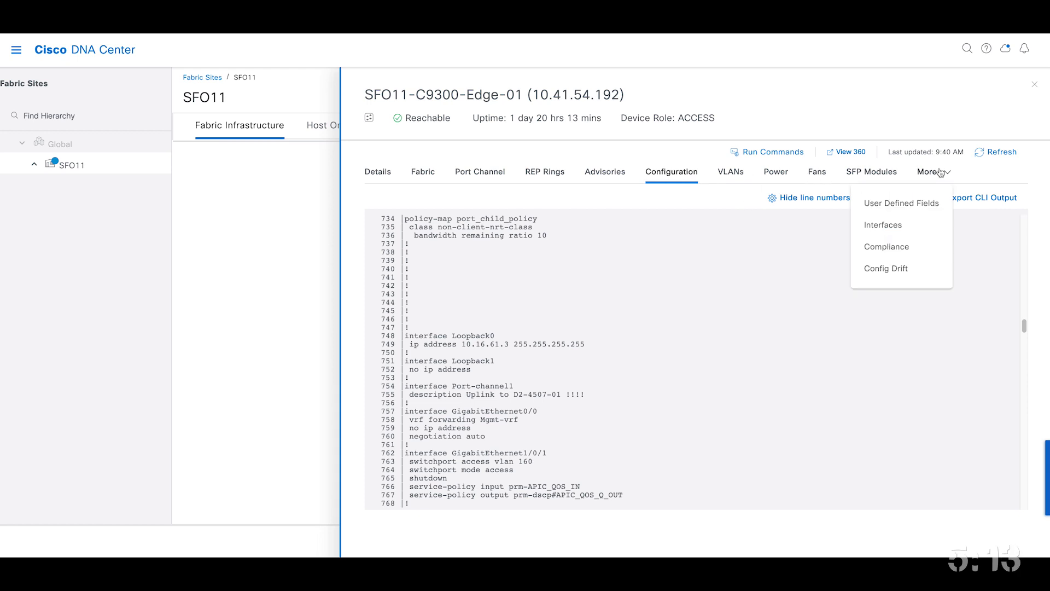
{"action": "left_click", "coordinate": [947, 173]}
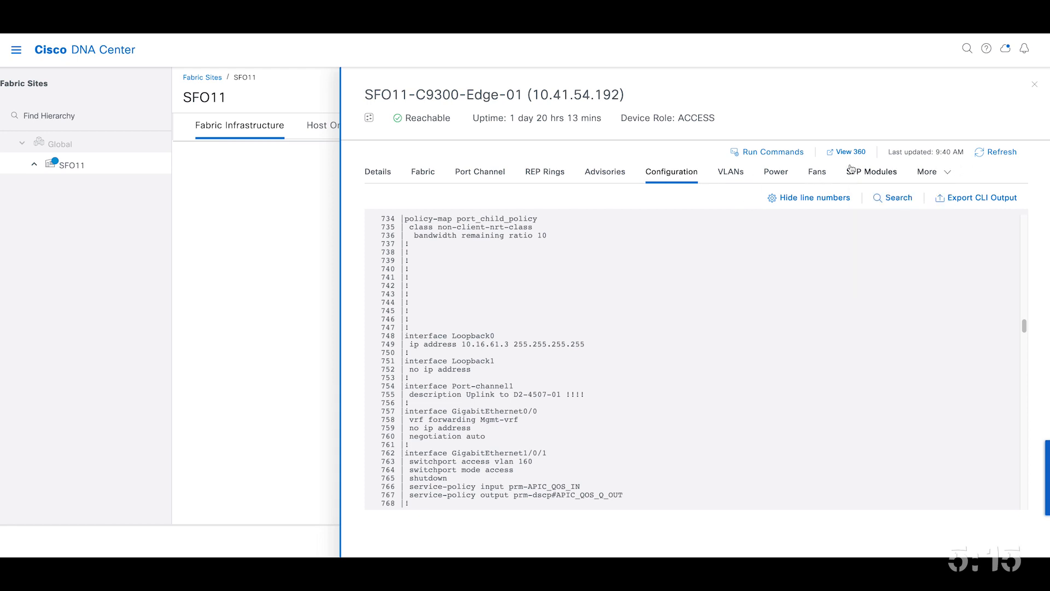
Open an enlarged Command Runner for SFO11-C9300-Edge-01 and run show running-config.
{"action": "left_click", "coordinate": [763, 154]}
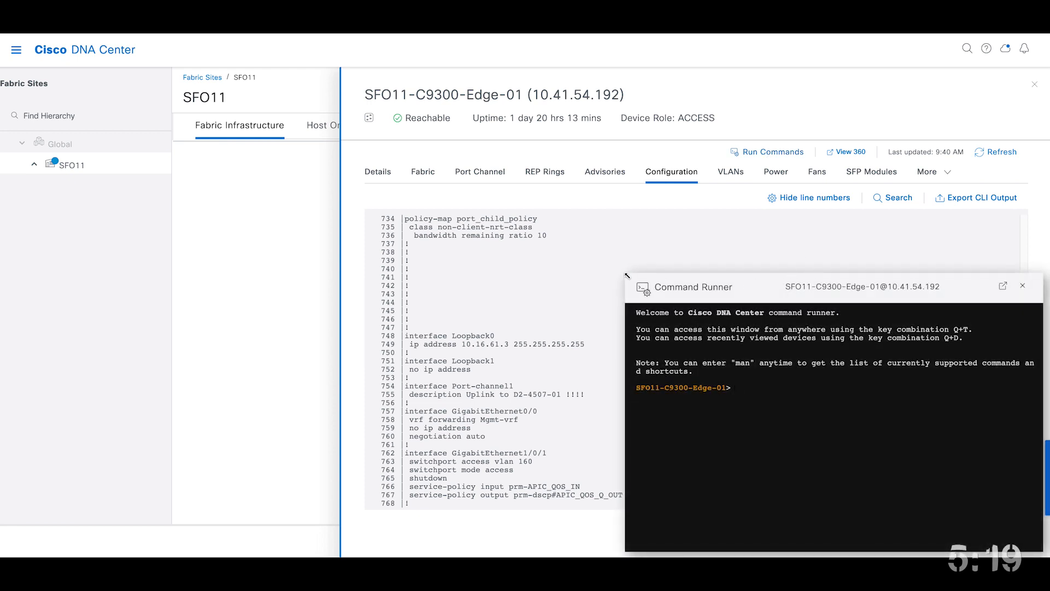
{"action": "left_click_drag", "start_coordinate": [626, 276], "coordinate": [280, 98]}
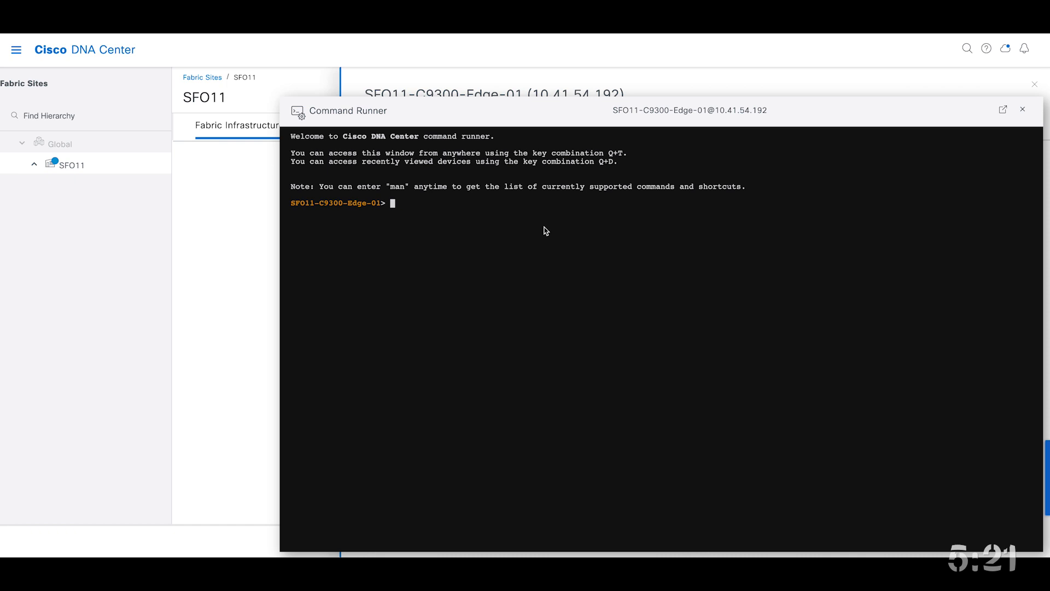
{"action": "type", "text": "show running-config"}
{"action": "key", "text": "Return"}
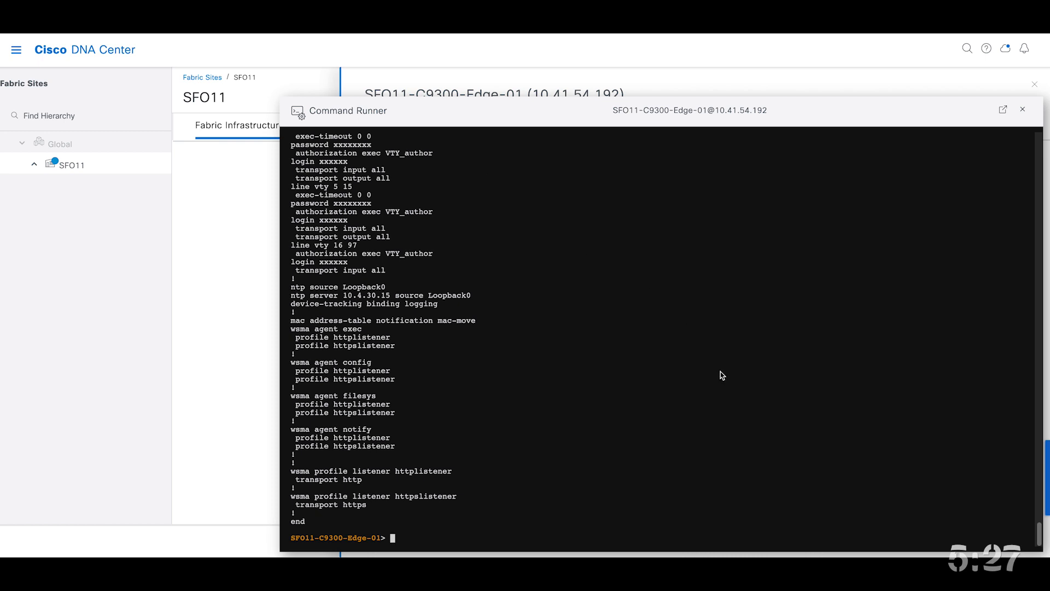
Examine the router LISP and BGP sections and the AAA settings in the running configuration, and close Command Runner.
{"action": "left_click_drag", "start_coordinate": [1041, 538], "coordinate": [1042, 401]}
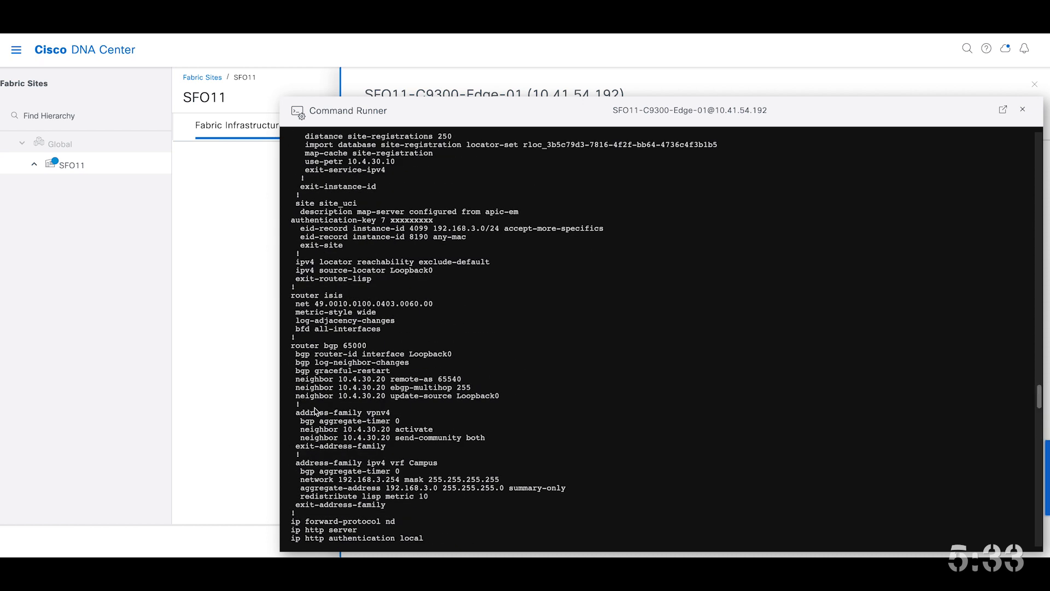
{"action": "scroll", "coordinate": [331, 192], "scroll_direction": "up", "scroll_amount": 3}
{"action": "scroll", "coordinate": [331, 192], "scroll_direction": "up", "scroll_amount": 5}
{"action": "scroll", "coordinate": [316, 219], "scroll_direction": "up", "scroll_amount": 2}
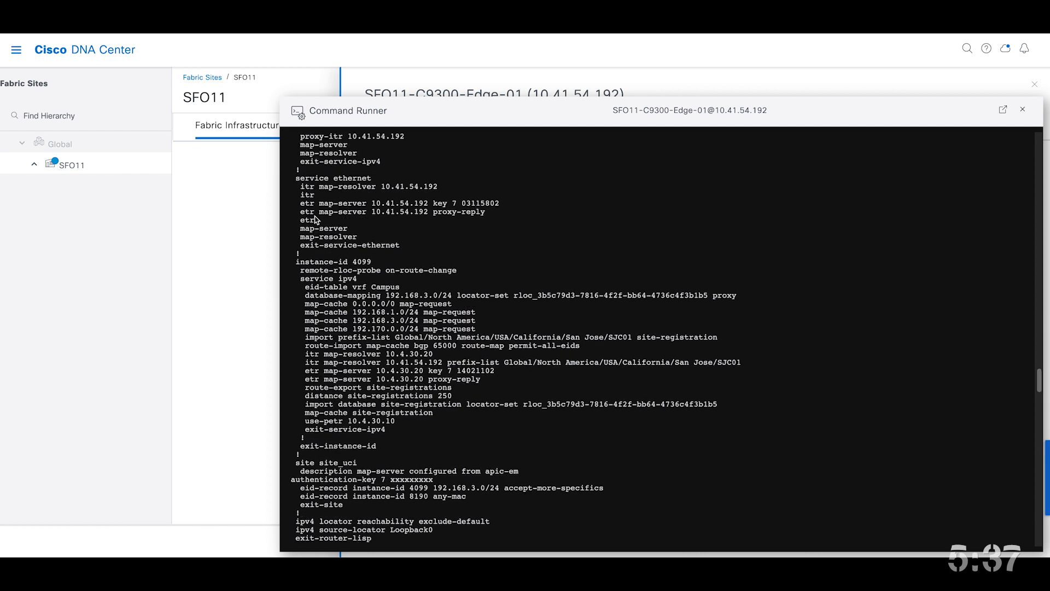
{"action": "scroll", "coordinate": [323, 213], "scroll_direction": "up", "scroll_amount": 10}
{"action": "scroll", "coordinate": [546, 434], "scroll_direction": "down", "scroll_amount": 15}
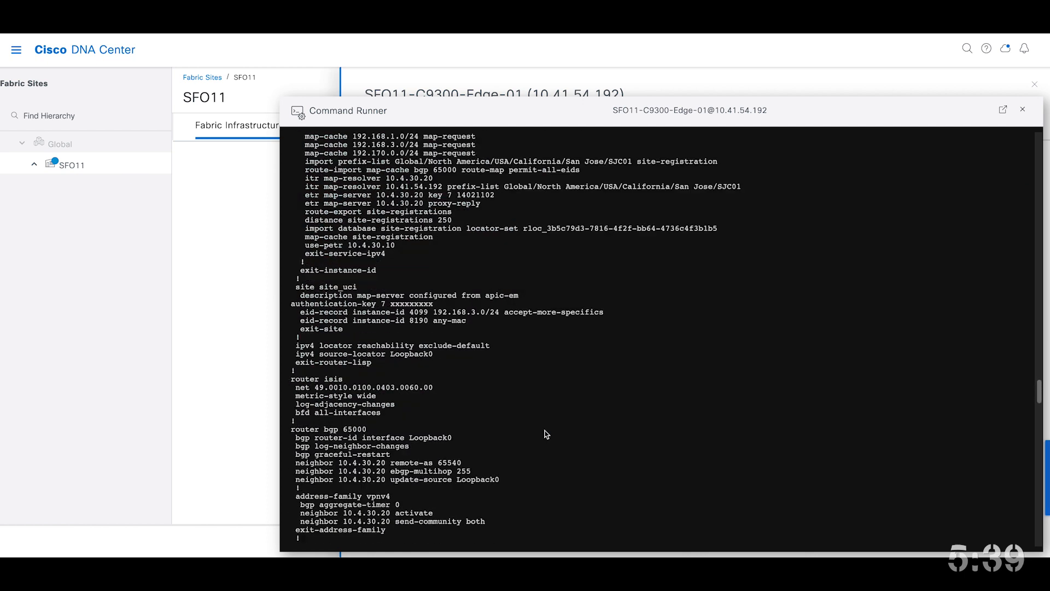
{"action": "scroll", "coordinate": [546, 433], "scroll_direction": "down", "scroll_amount": 15}
{"action": "left_click_drag", "start_coordinate": [1039, 407], "coordinate": [1038, 186]}
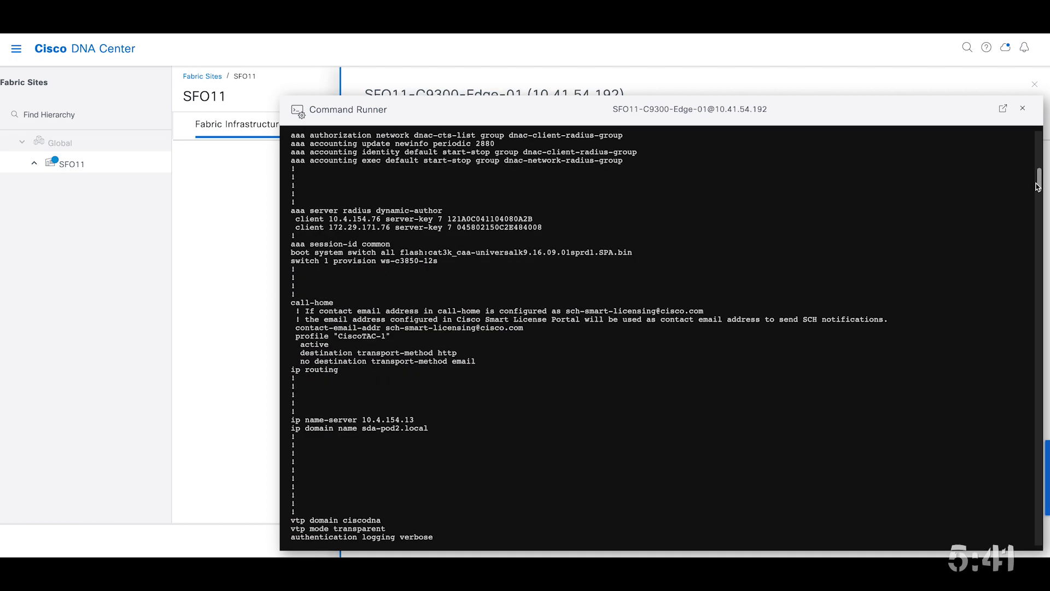
{"action": "left_click", "coordinate": [1023, 109]}
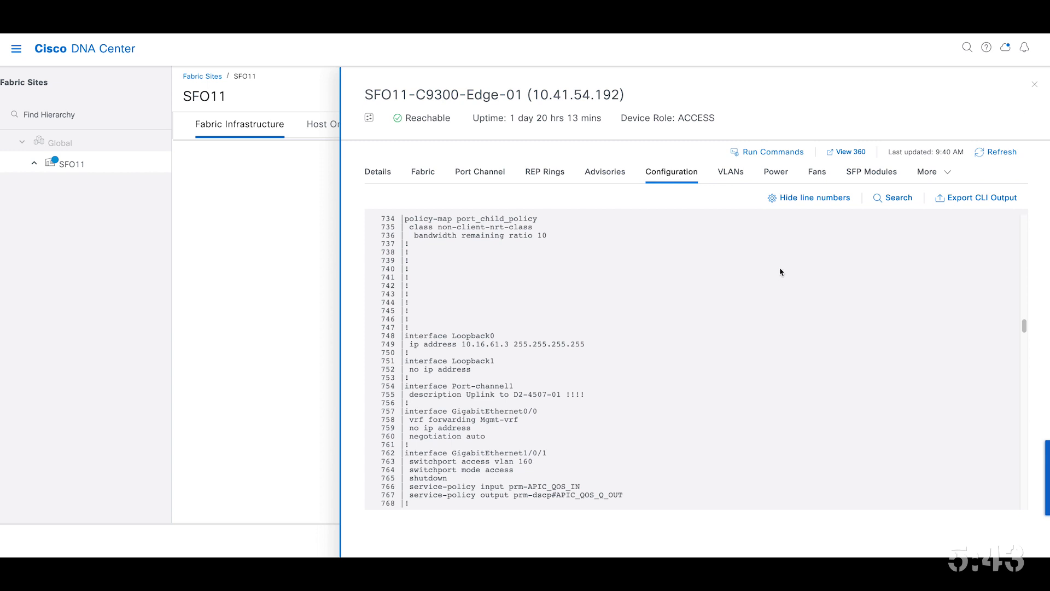